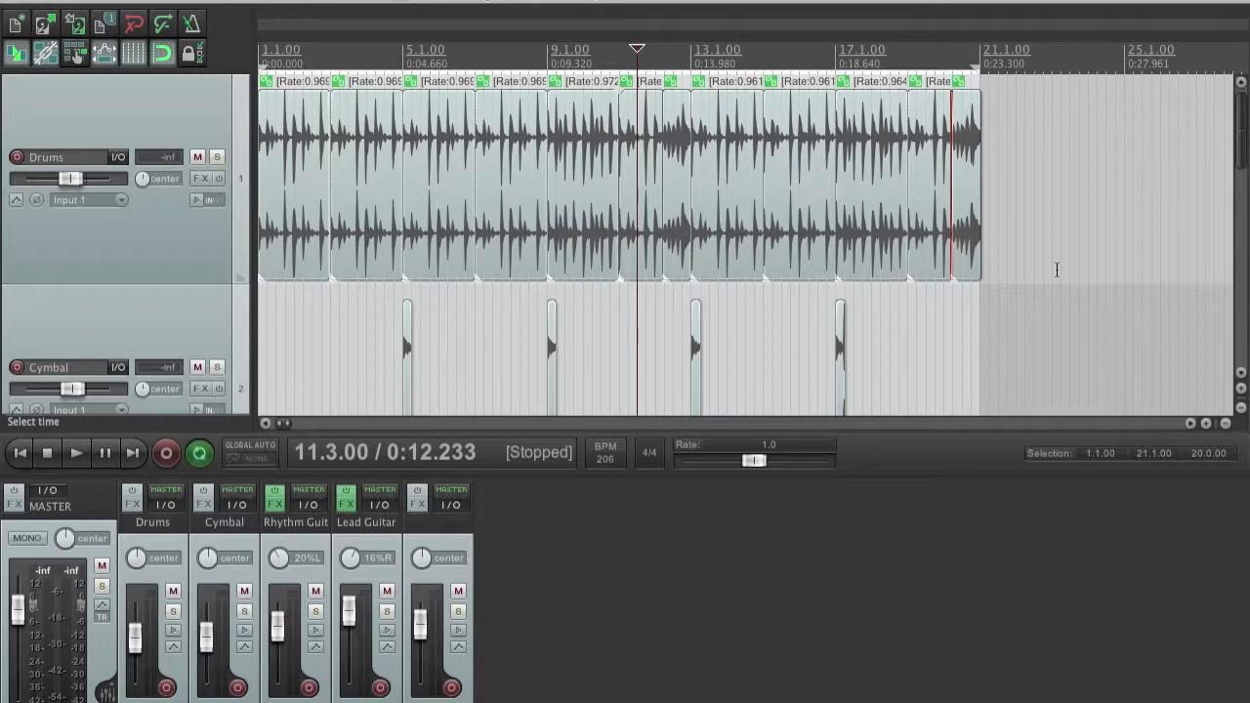
- Switch the Lead Guitar item through takes 1, 2 and 5, ending on take 4
key("super+Down")
left_click_drag(1243, 260, 1209, 183)
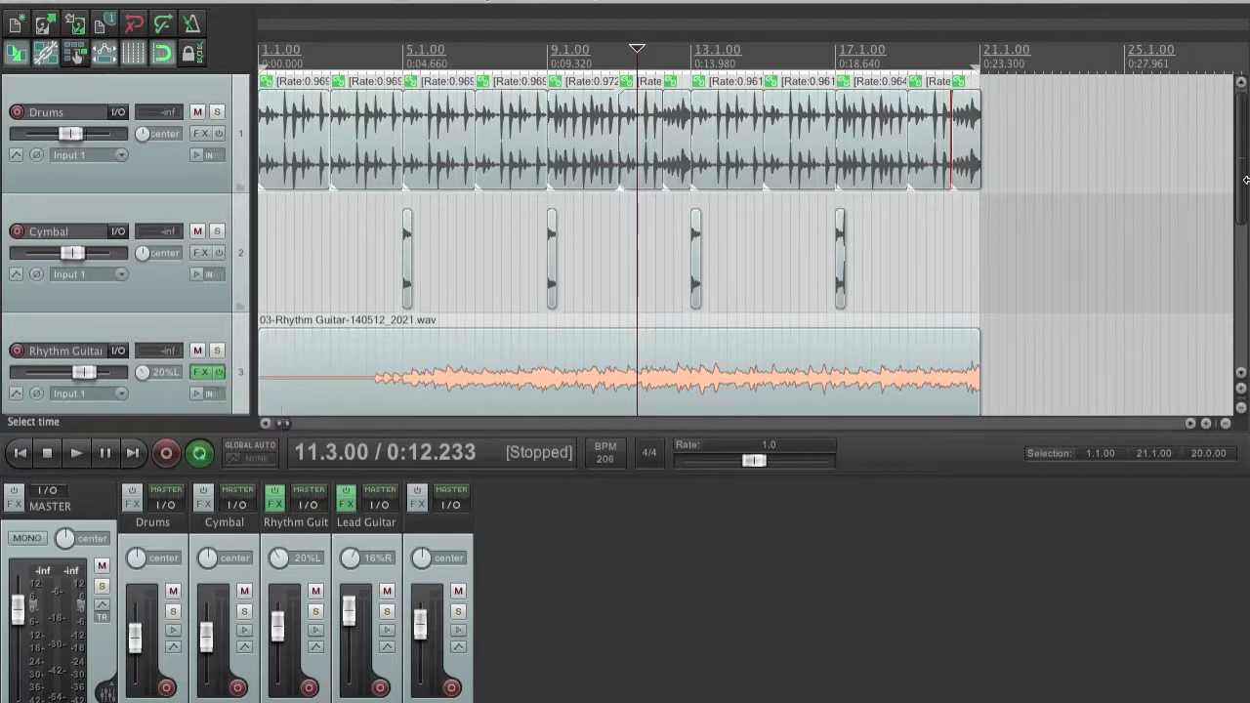
left_click_drag(1244, 168, 1246, 281)
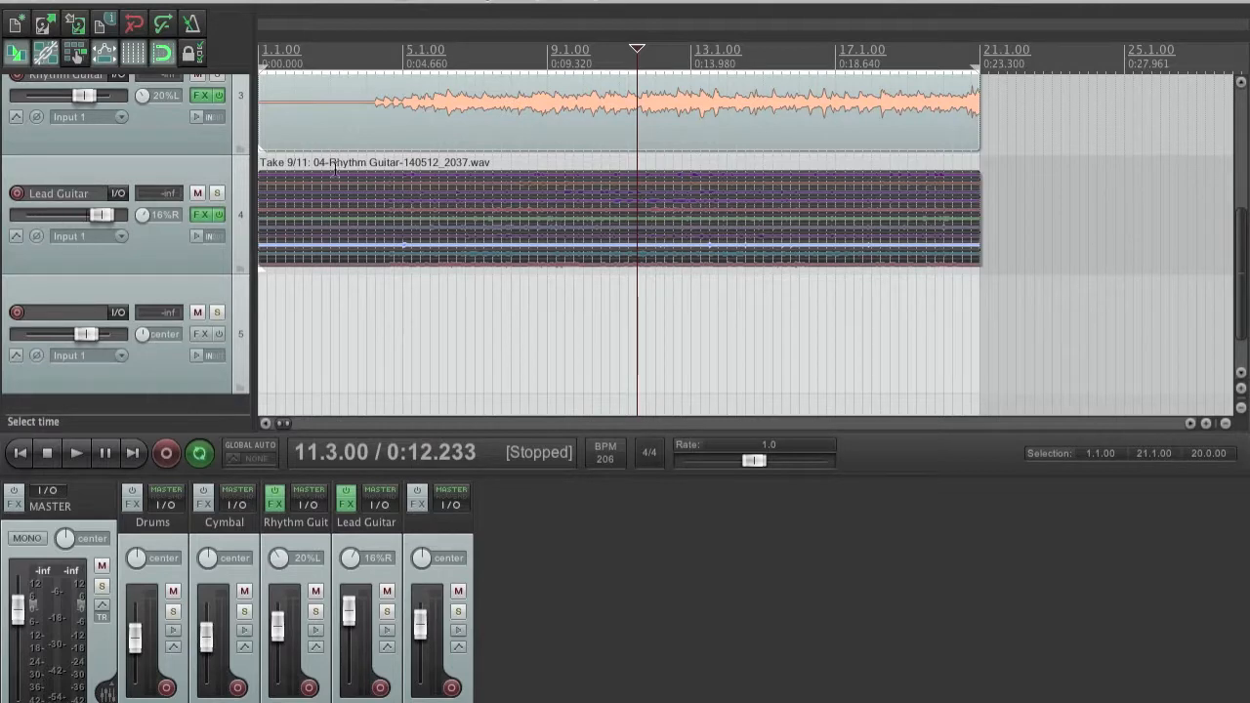
left_click(1241, 393)
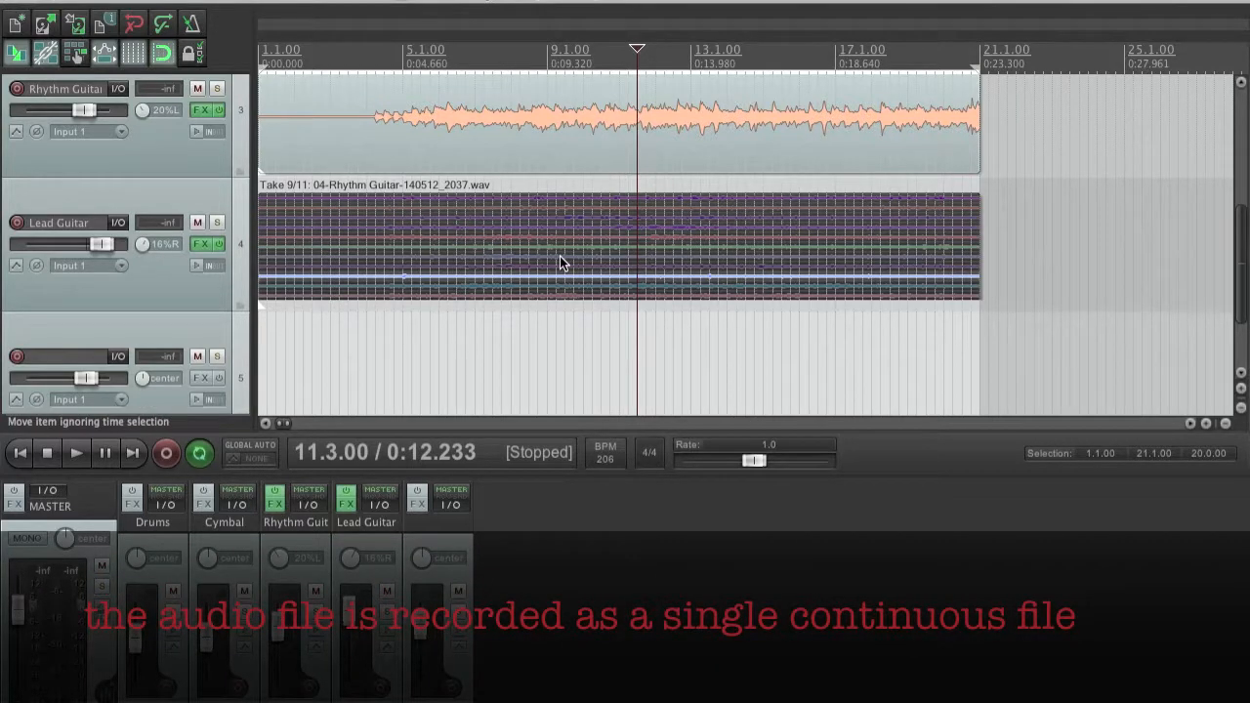
left_click(1242, 389)
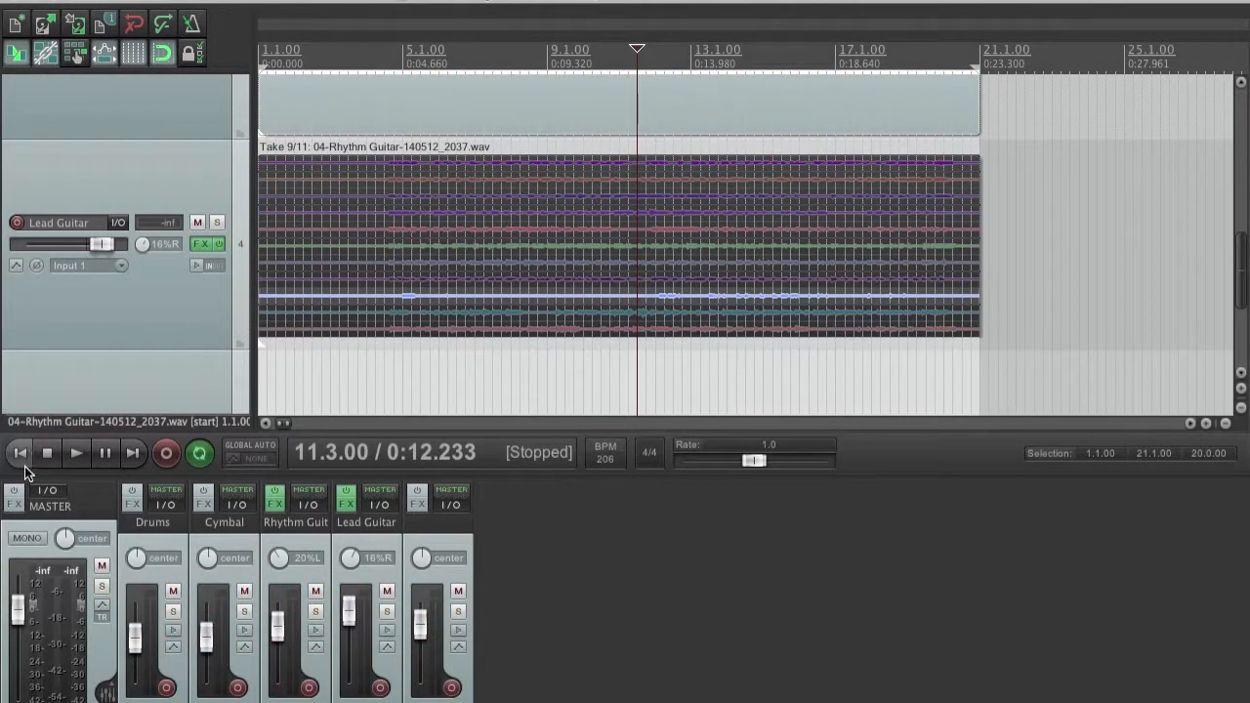
left_click(21, 454)
left_click(351, 165)
left_click(380, 181)
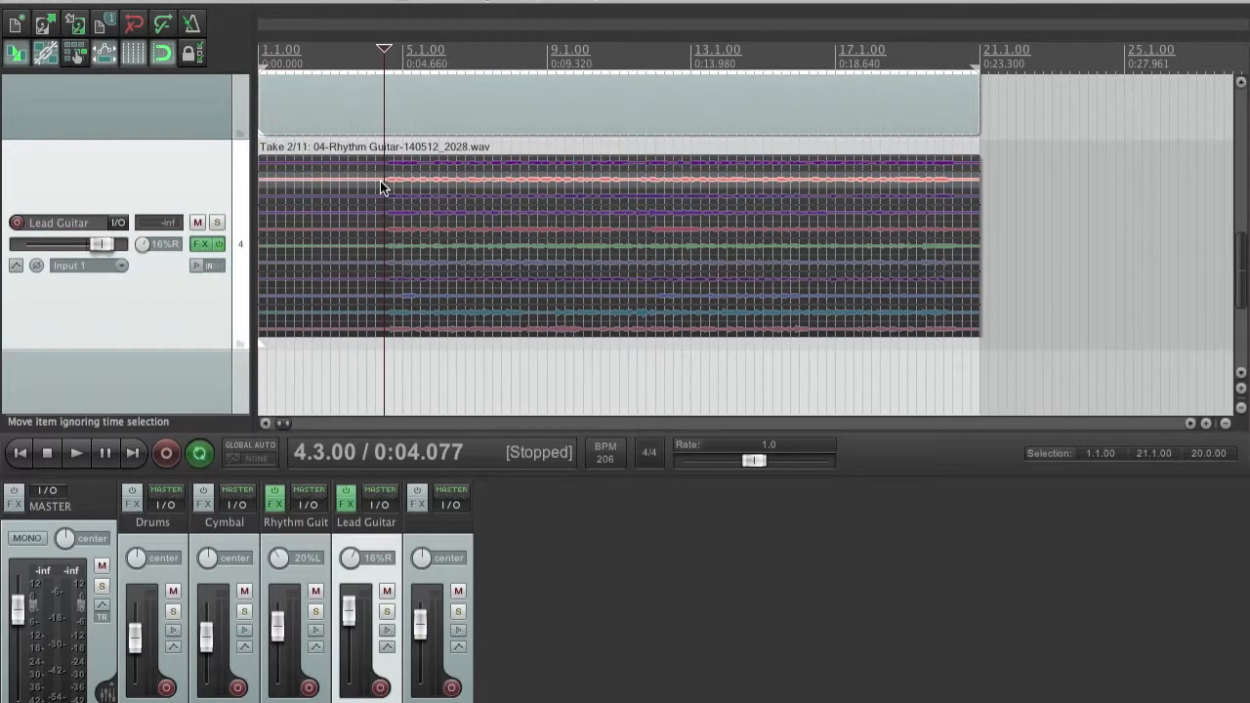
left_click(435, 234)
left_click(424, 213)
- Play the project from the start, switching the Lead Guitar item through takes 1, 6, 9 and 10, and stop playback
left_click(20, 454)
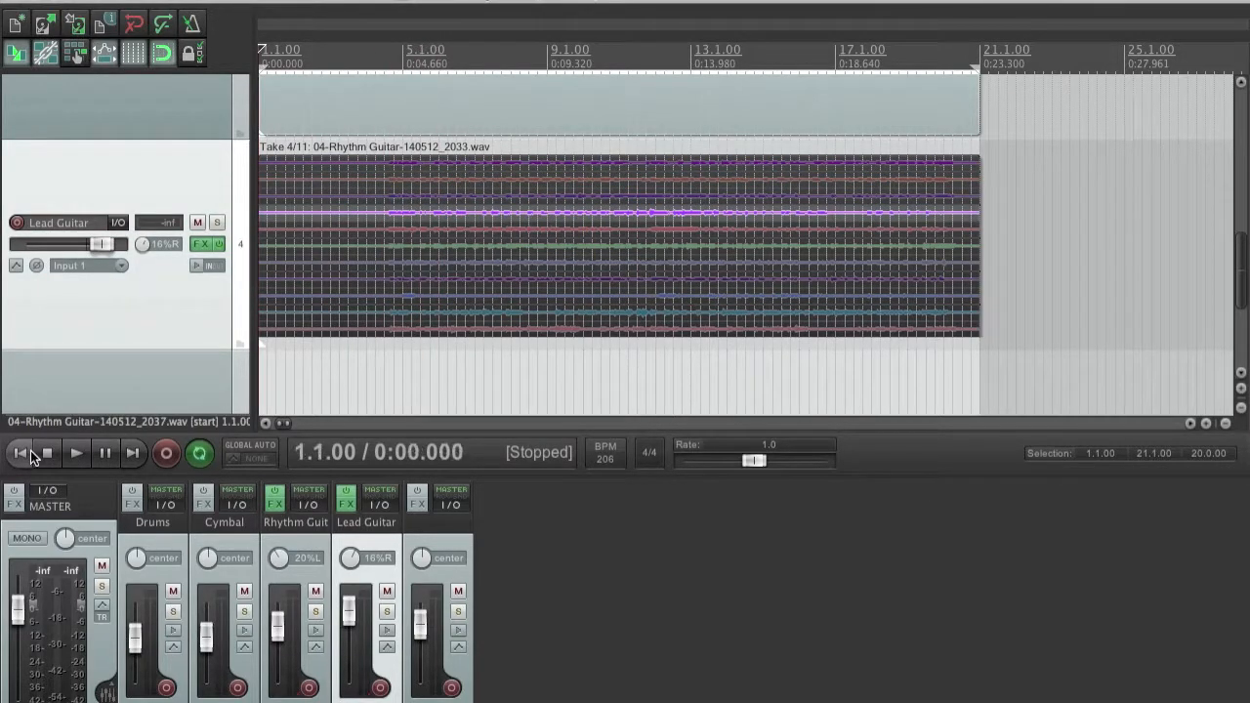
left_click(79, 451)
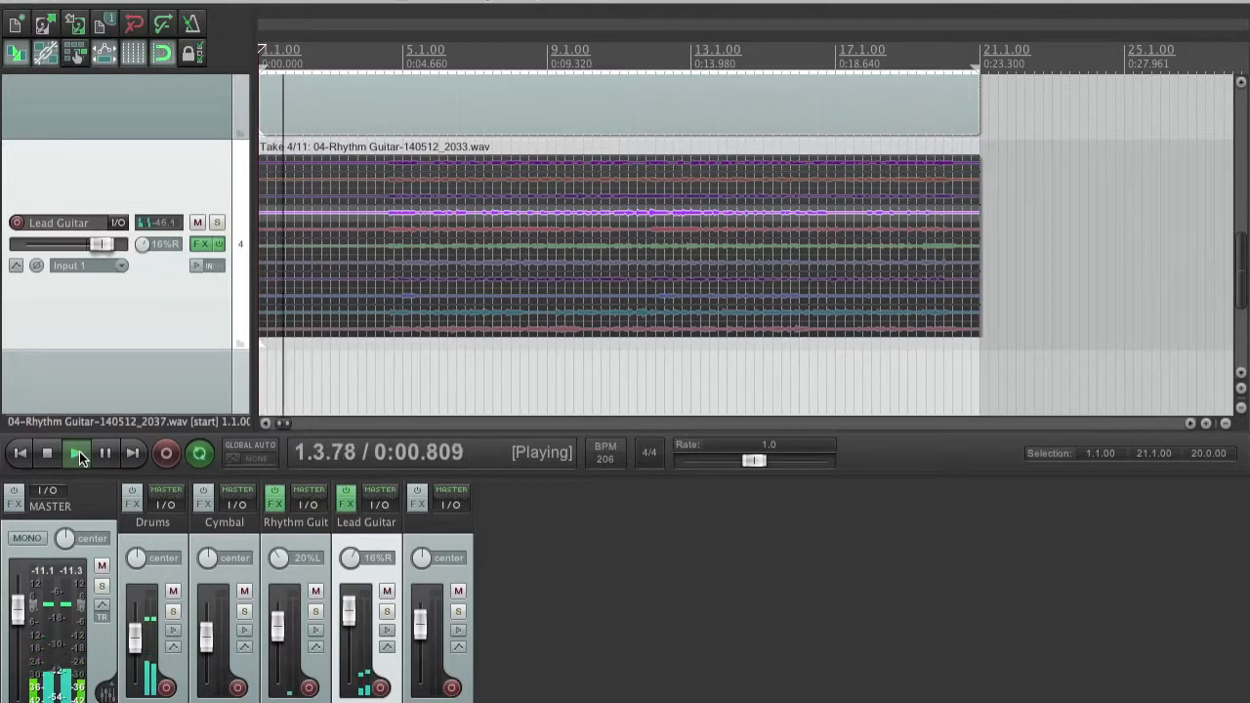
left_click(384, 166)
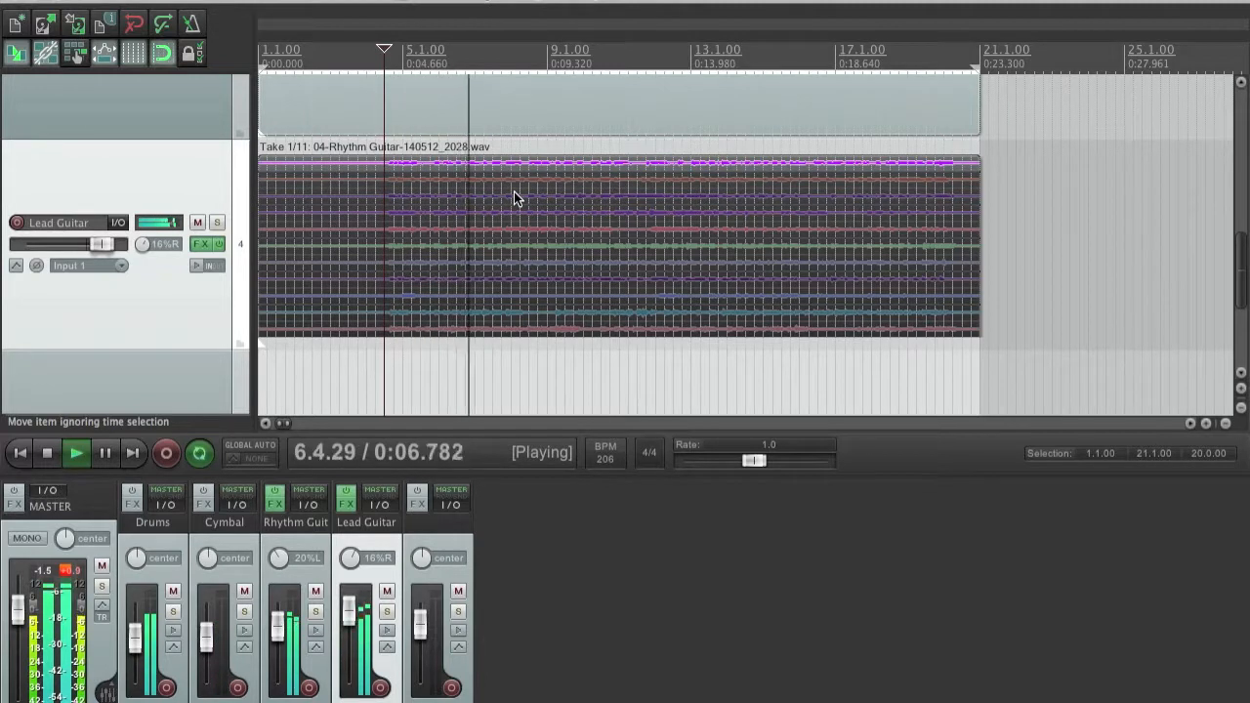
left_click(573, 245)
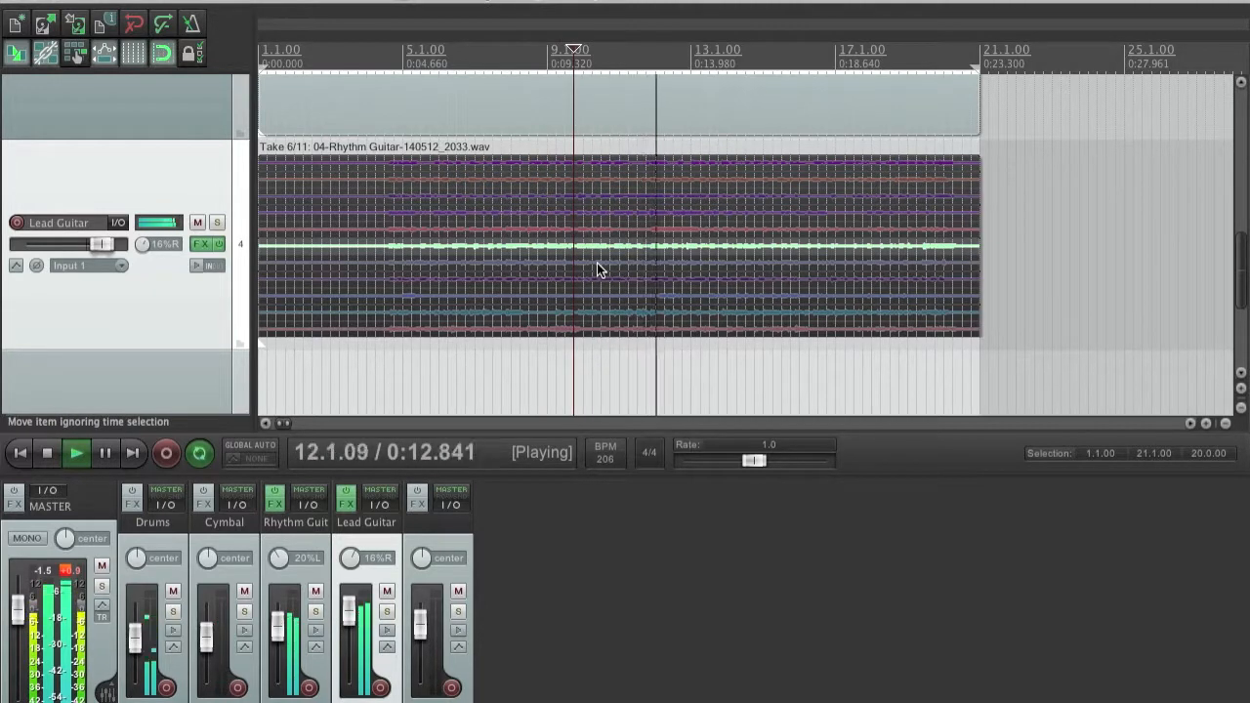
left_click(609, 297)
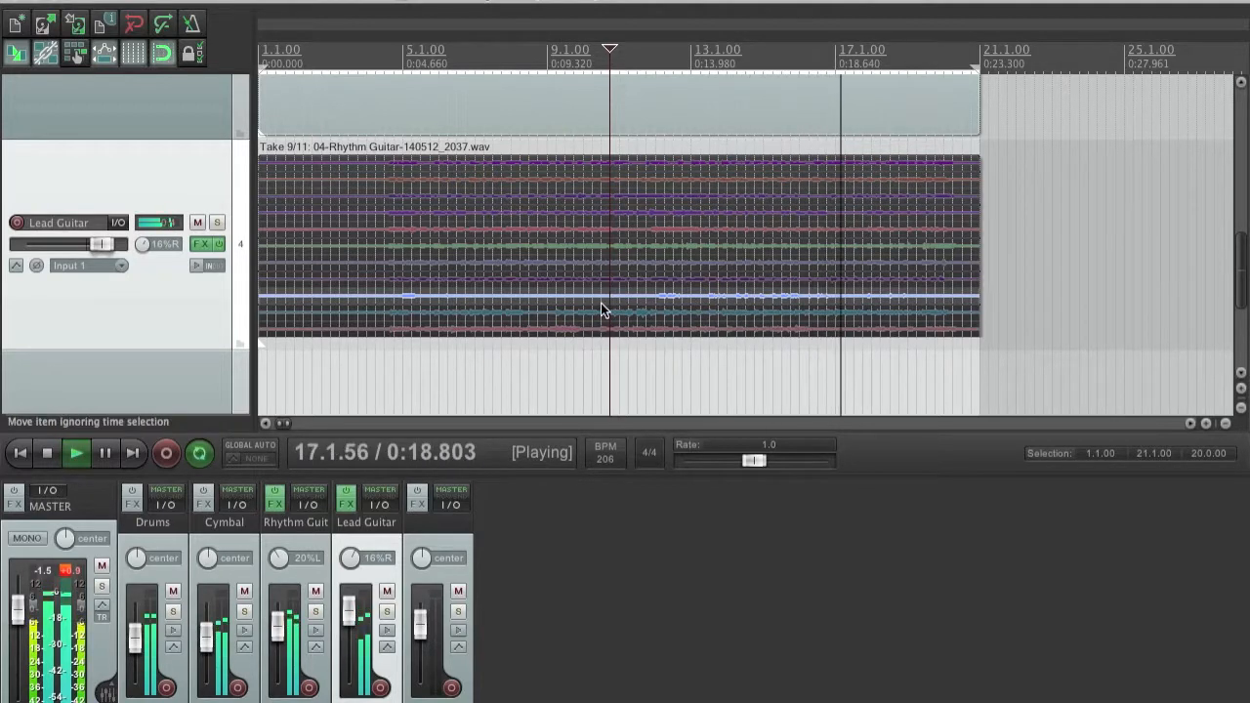
left_click(598, 307)
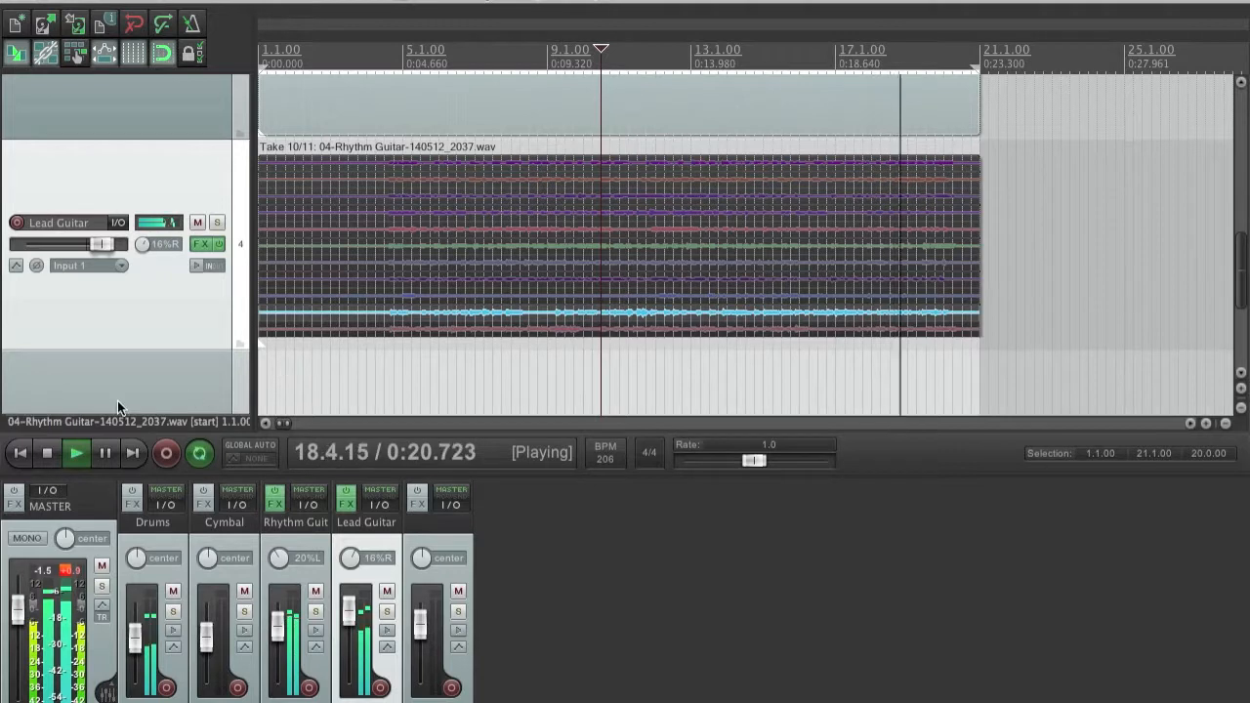
left_click(48, 454)
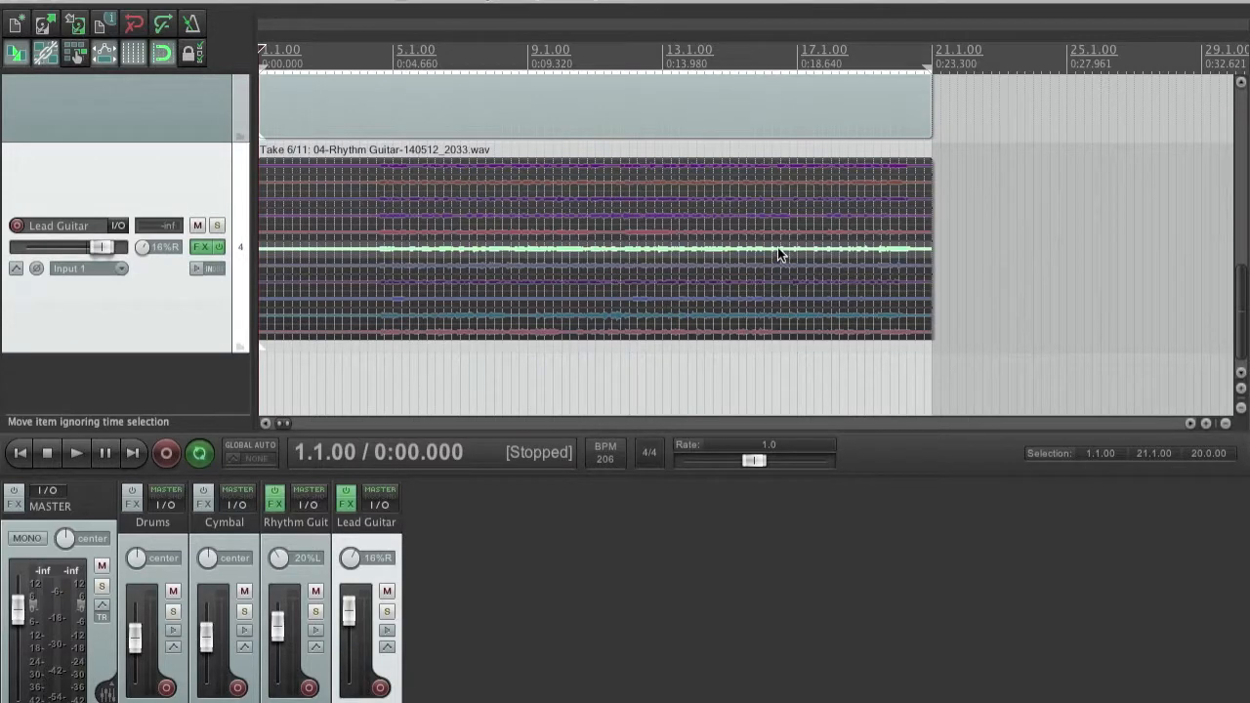
- Explode all takes of the Lead Guitar item to new tracks
scroll(779, 248, "up", 3)
scroll(778, 248, "up", 5)
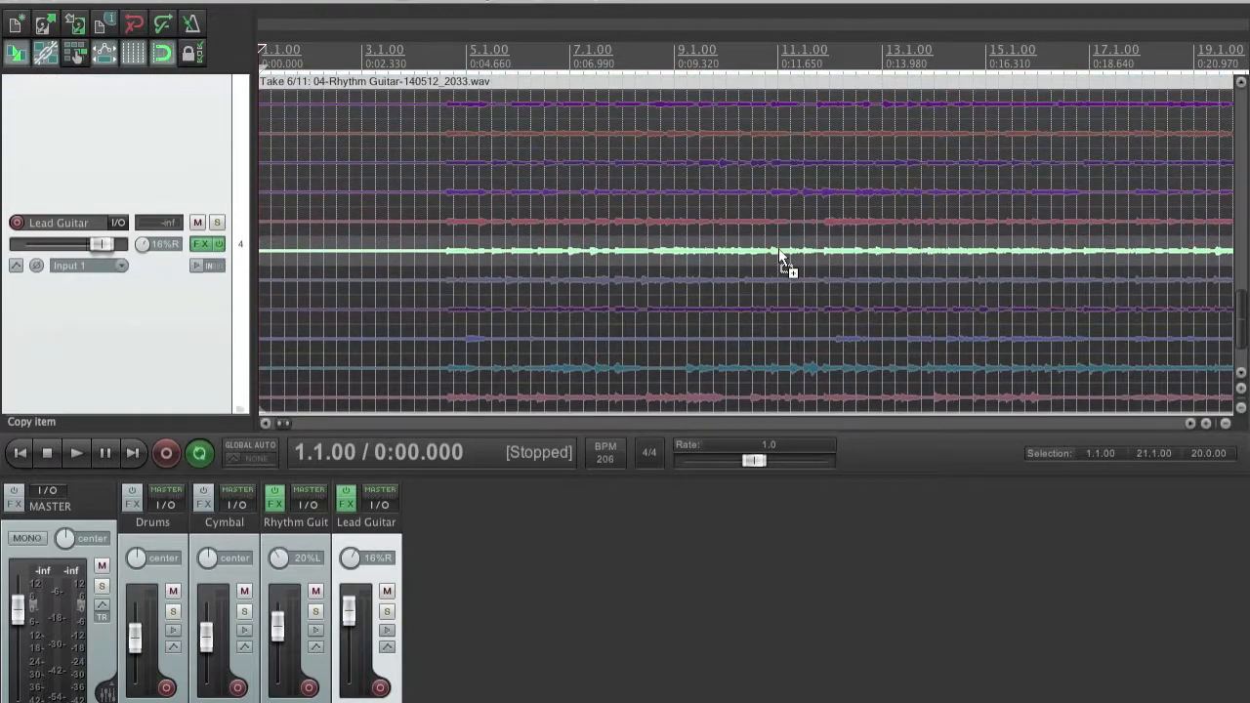
scroll(496, 260, "down", 5)
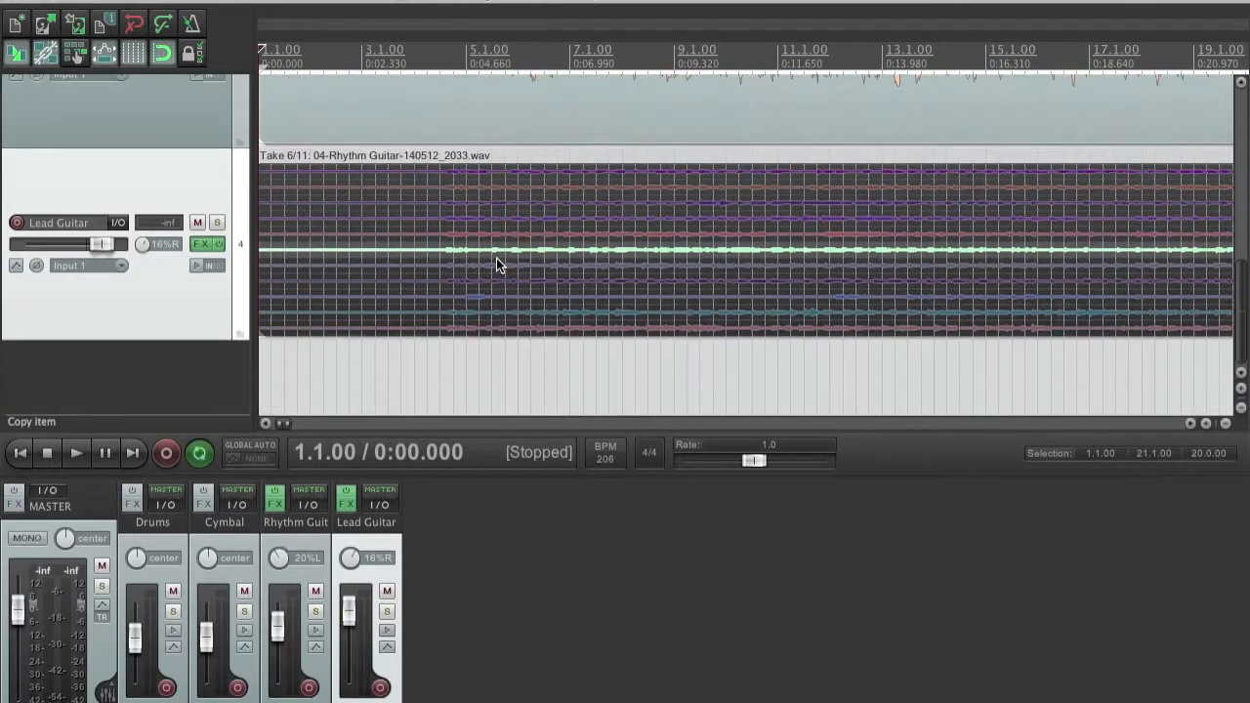
scroll(497, 258, "down", 2)
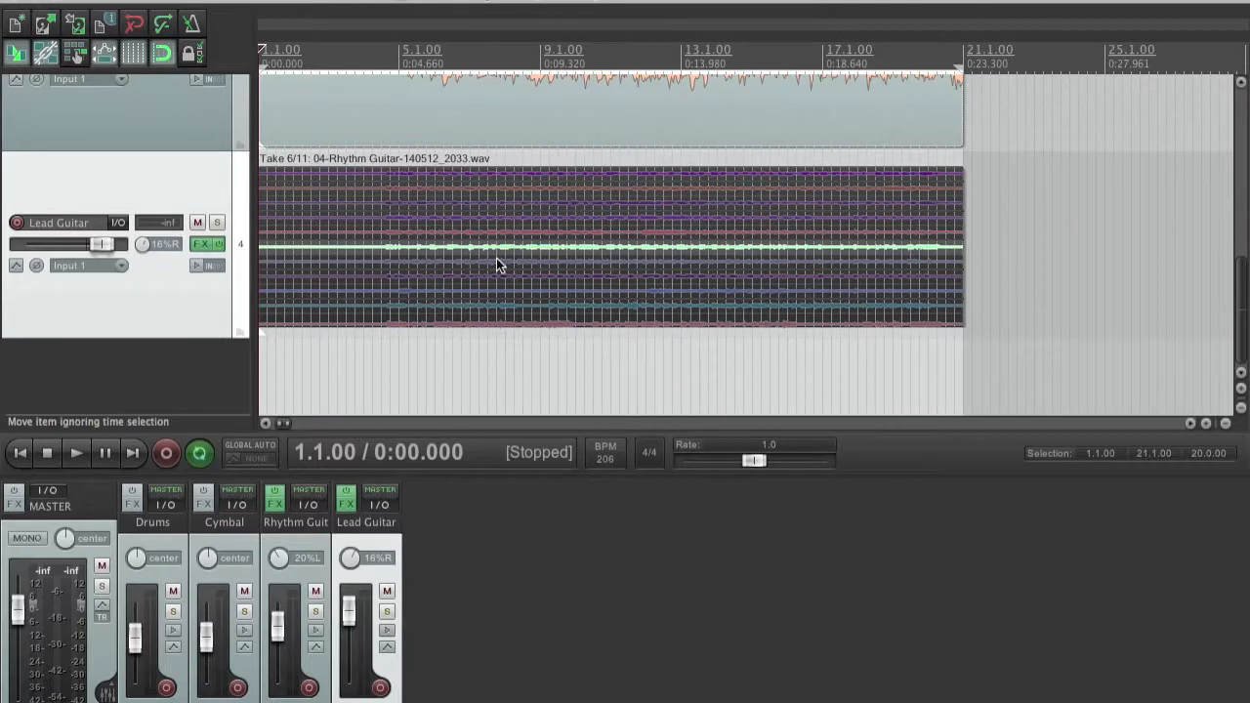
right_click(402, 198)
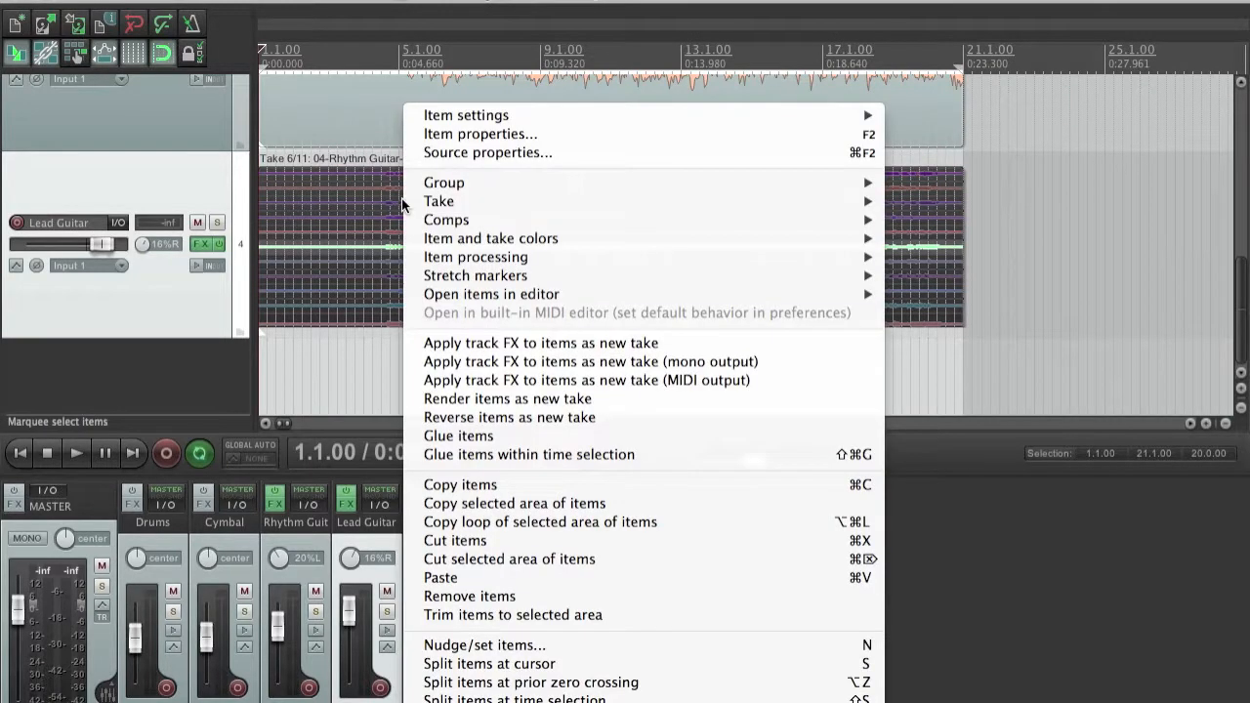
mouse_move(430, 205)
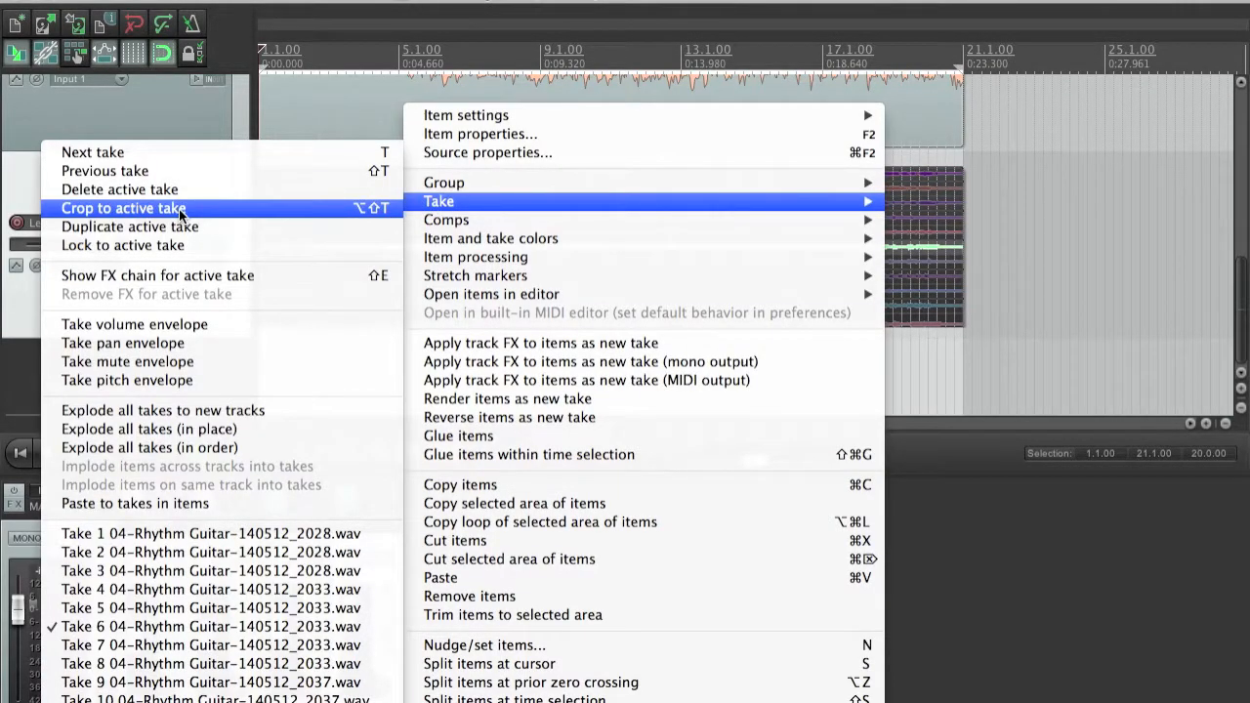
left_click(177, 414)
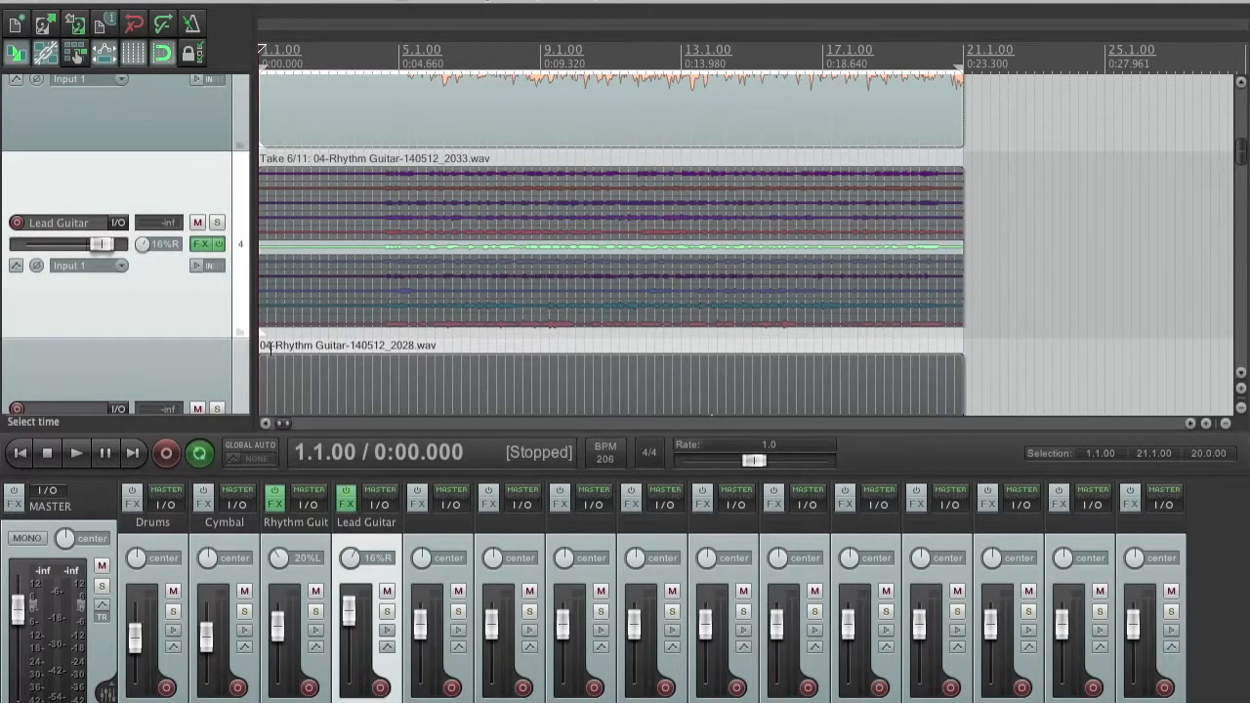
- Review the exploded take tracks below Lead Guitar, down to track 15
scroll(270, 348, "down", 4)
scroll(387, 280, "down", 6)
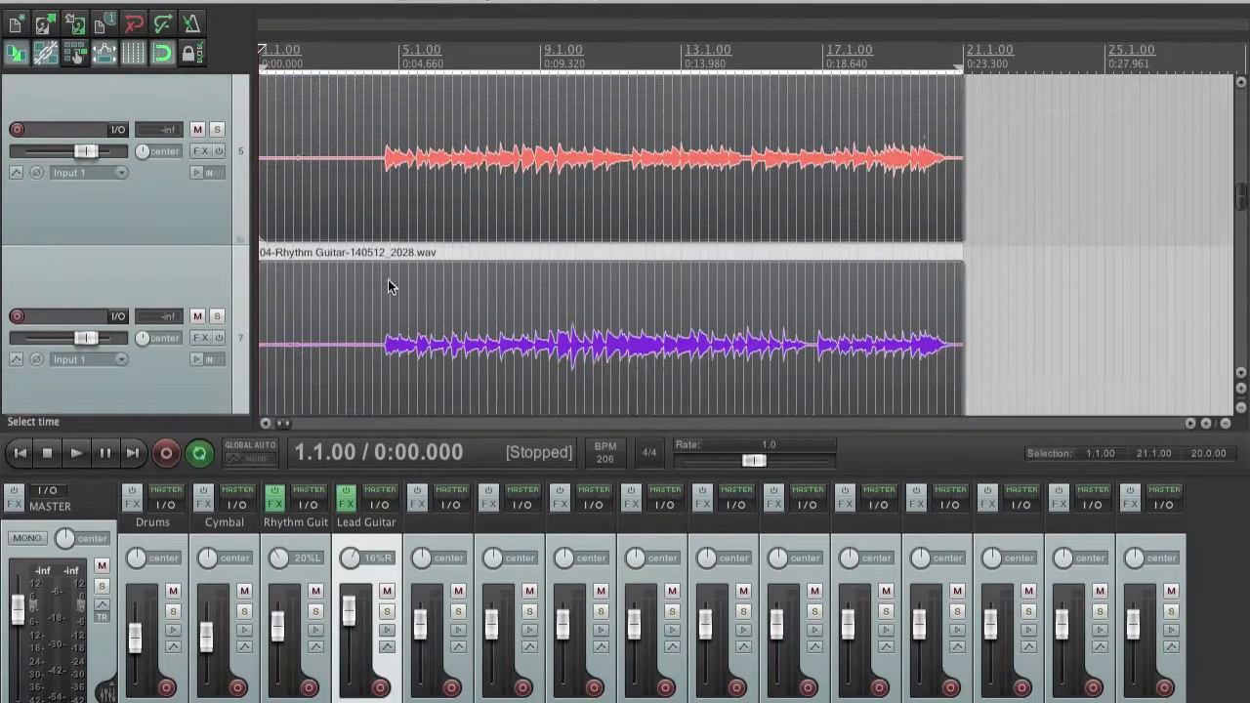
scroll(387, 279, "down", 4)
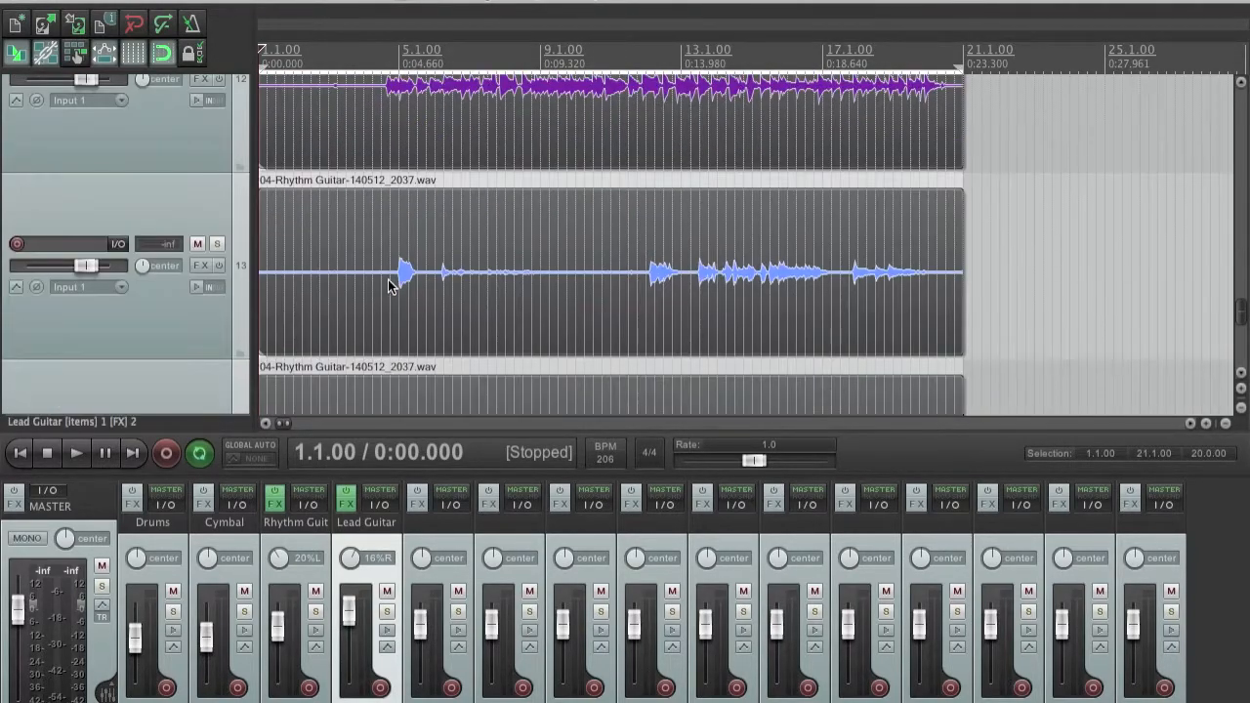
scroll(388, 285, "down", 4)
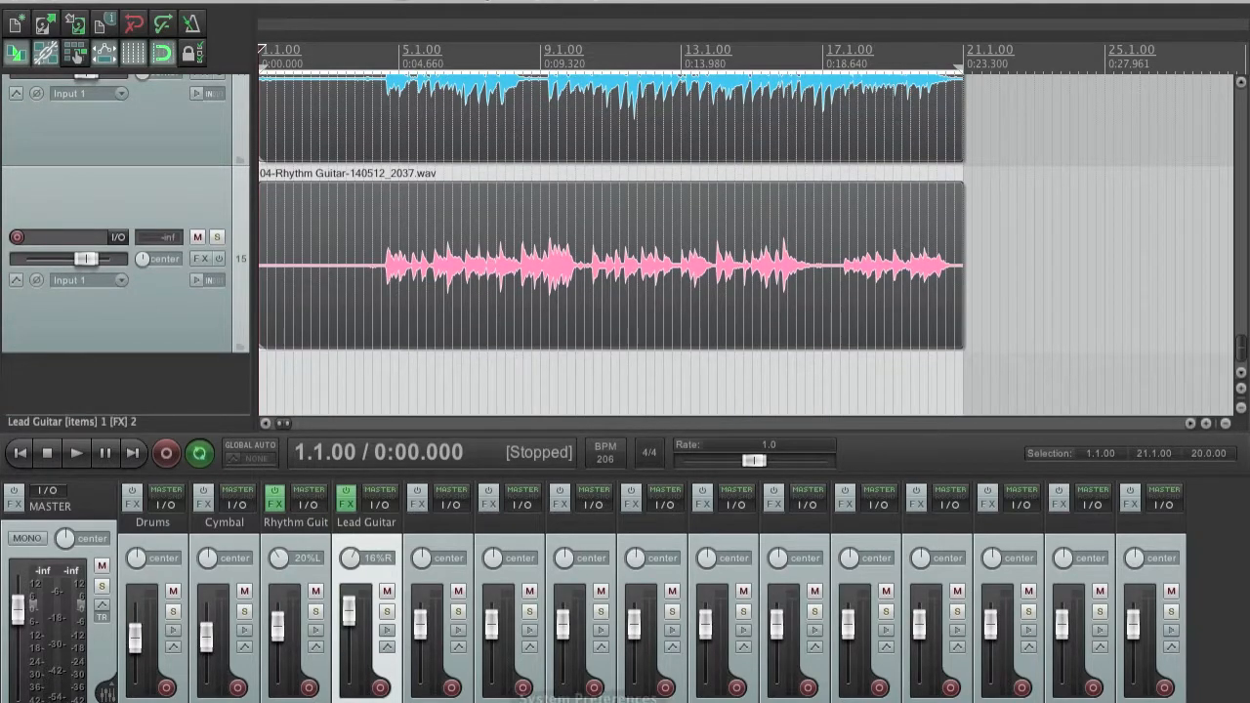
- Switch to the project with the trimmed takes and examine the clips on tracks 4 to 7 and the muted Lead Guitar track
mouse_move(551, 692)
left_click(794, 689)
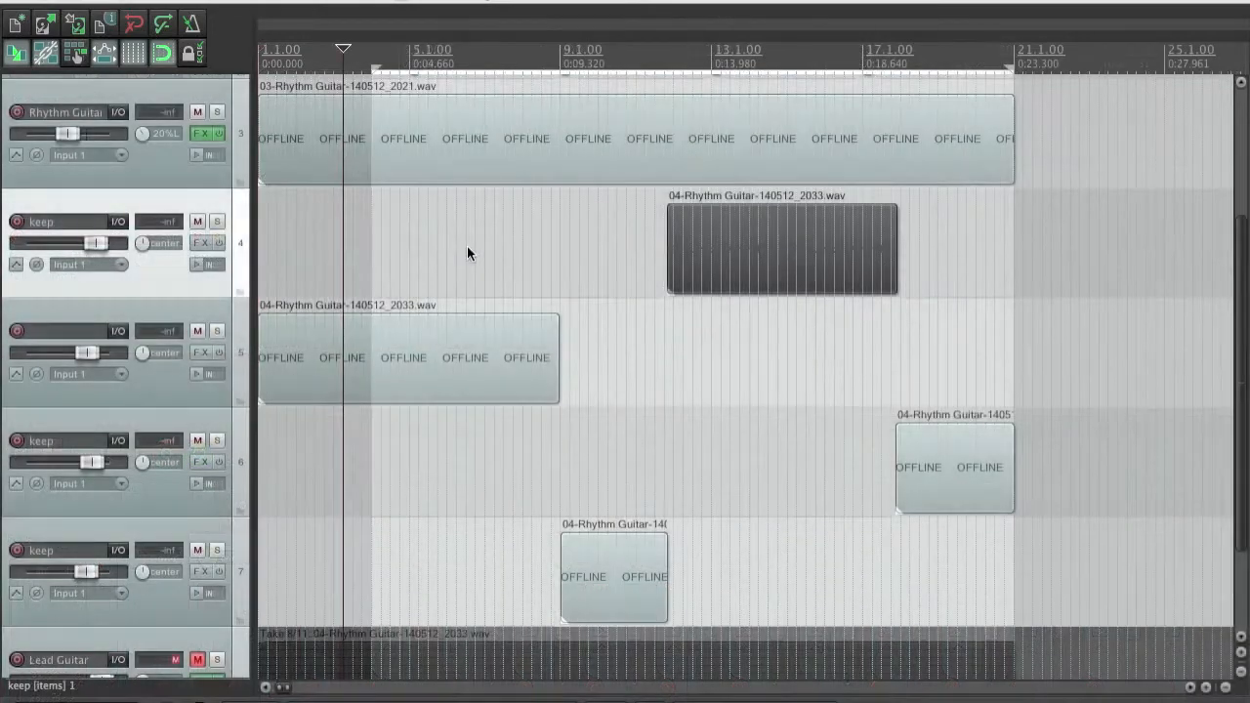
left_click(466, 252)
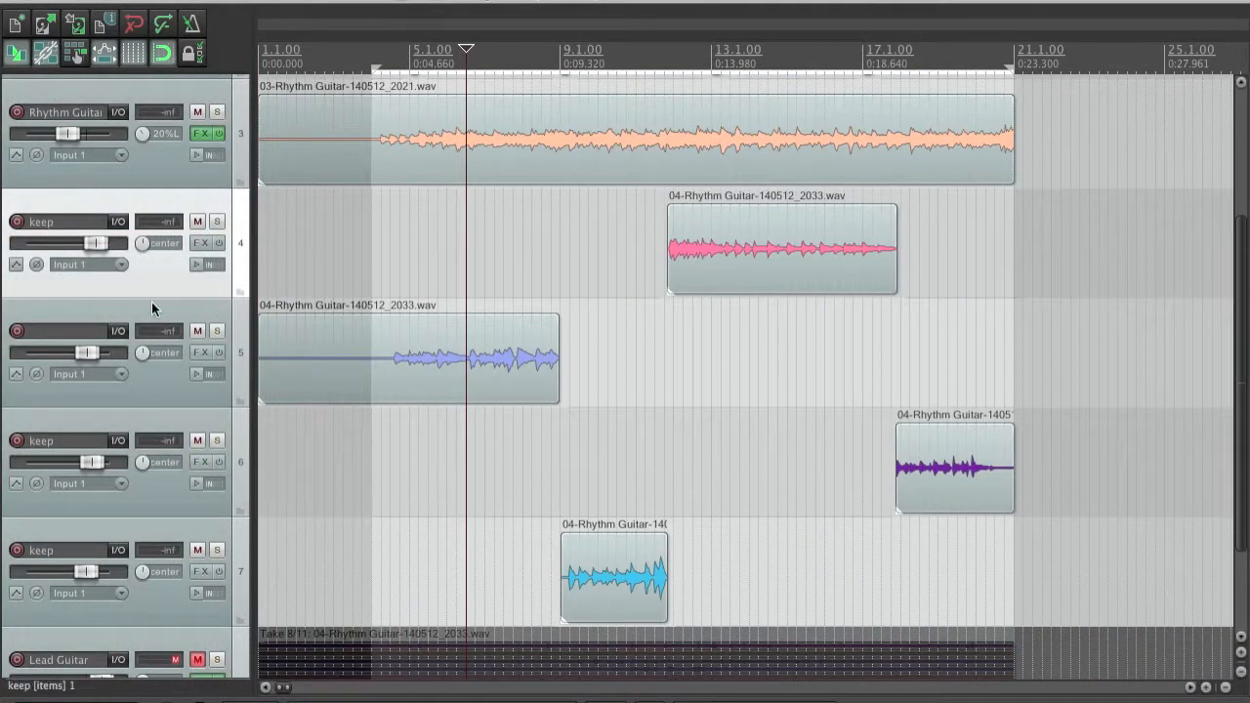
scroll(385, 654, "down", 2)
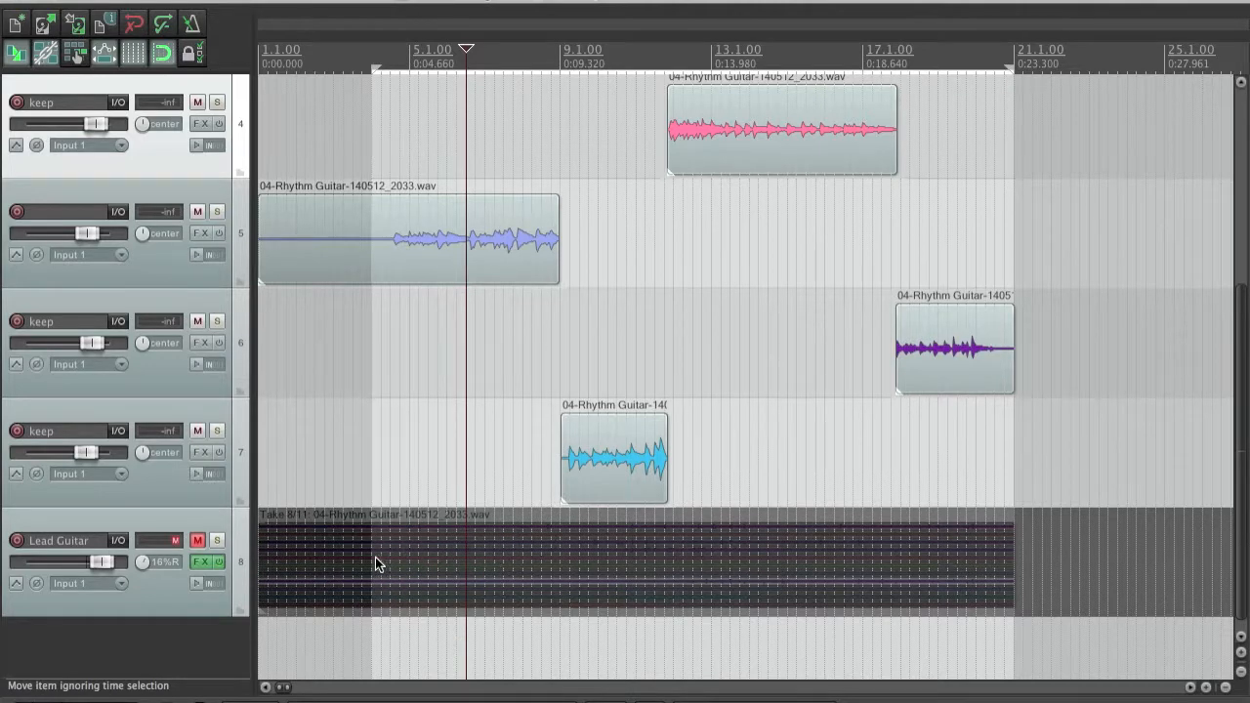
scroll(239, 264, "up", 6)
scroll(239, 263, "down", 6)
scroll(238, 264, "up", 4)
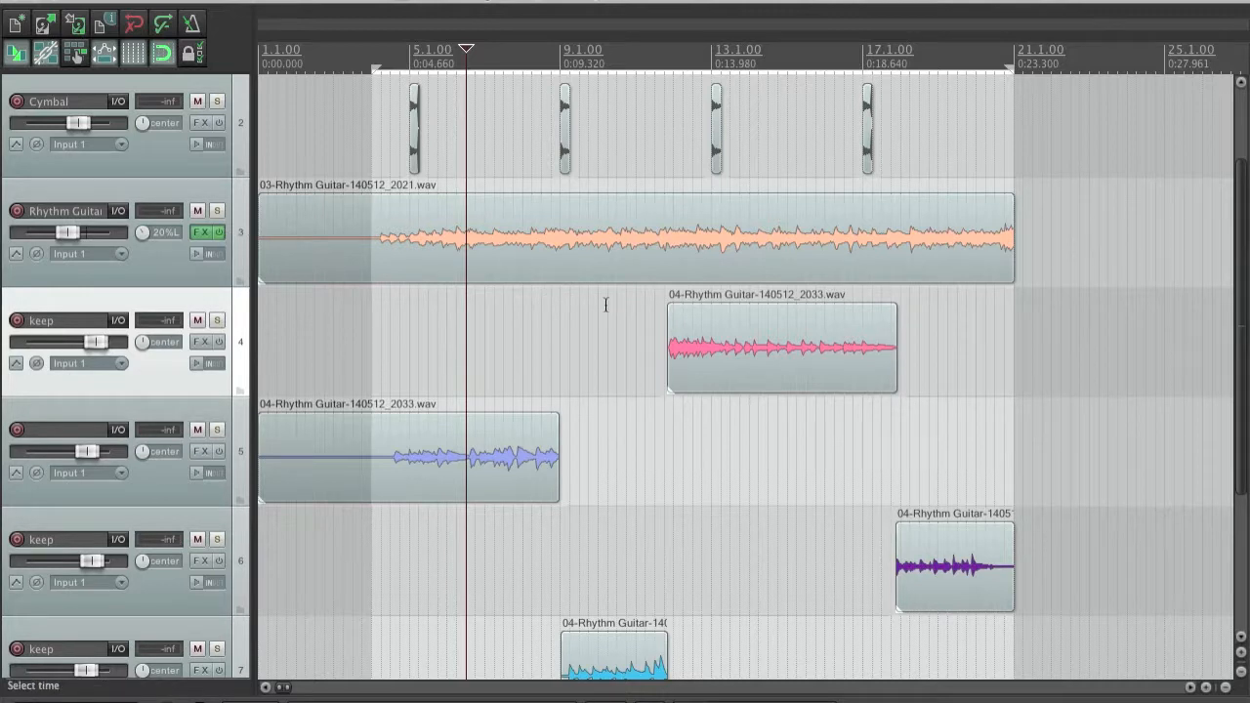
scroll(631, 420, "down", 2)
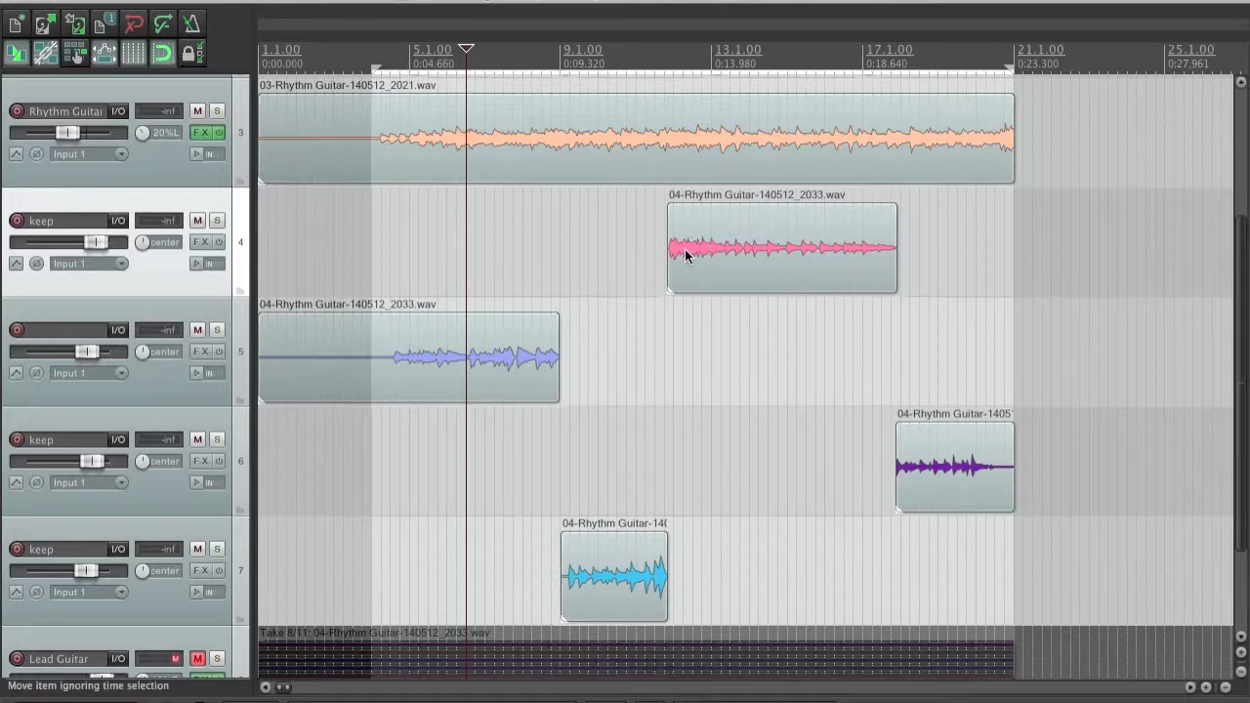
- Inspect the edge fades where the track 7 clip ends and the track 4 clip begins, just after 11.4.00
left_click(674, 74)
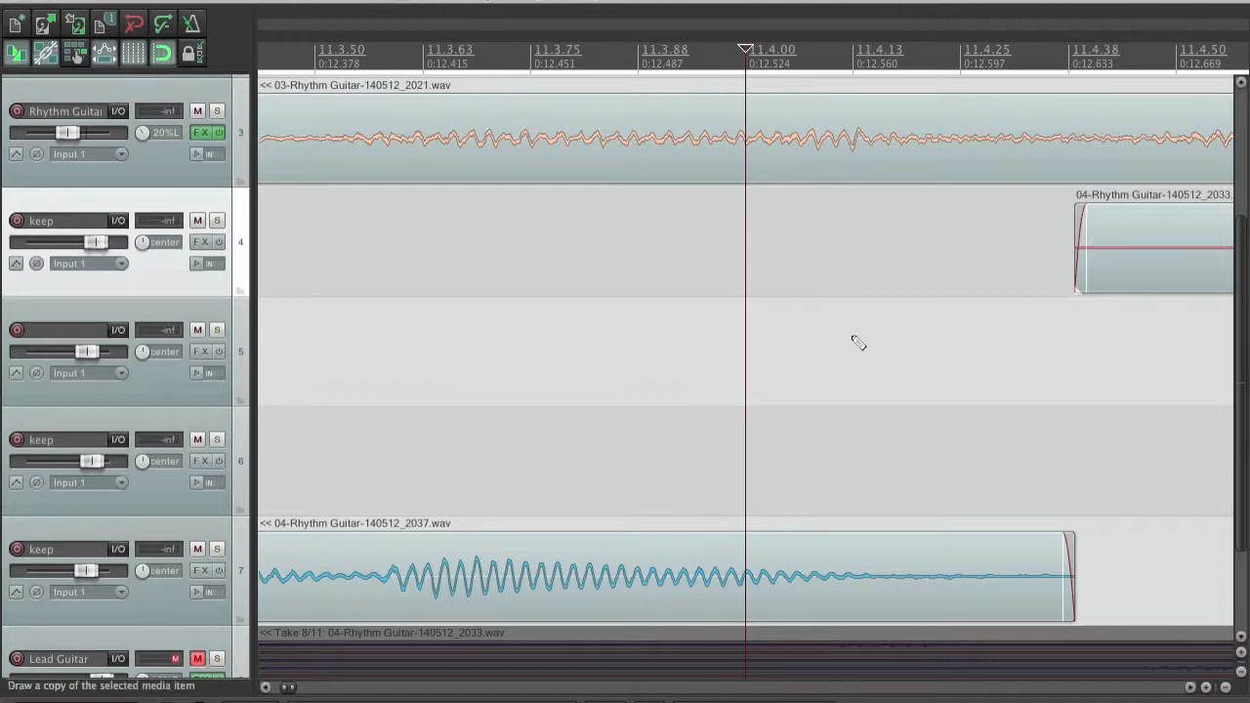
scroll(852, 336, "down", 2)
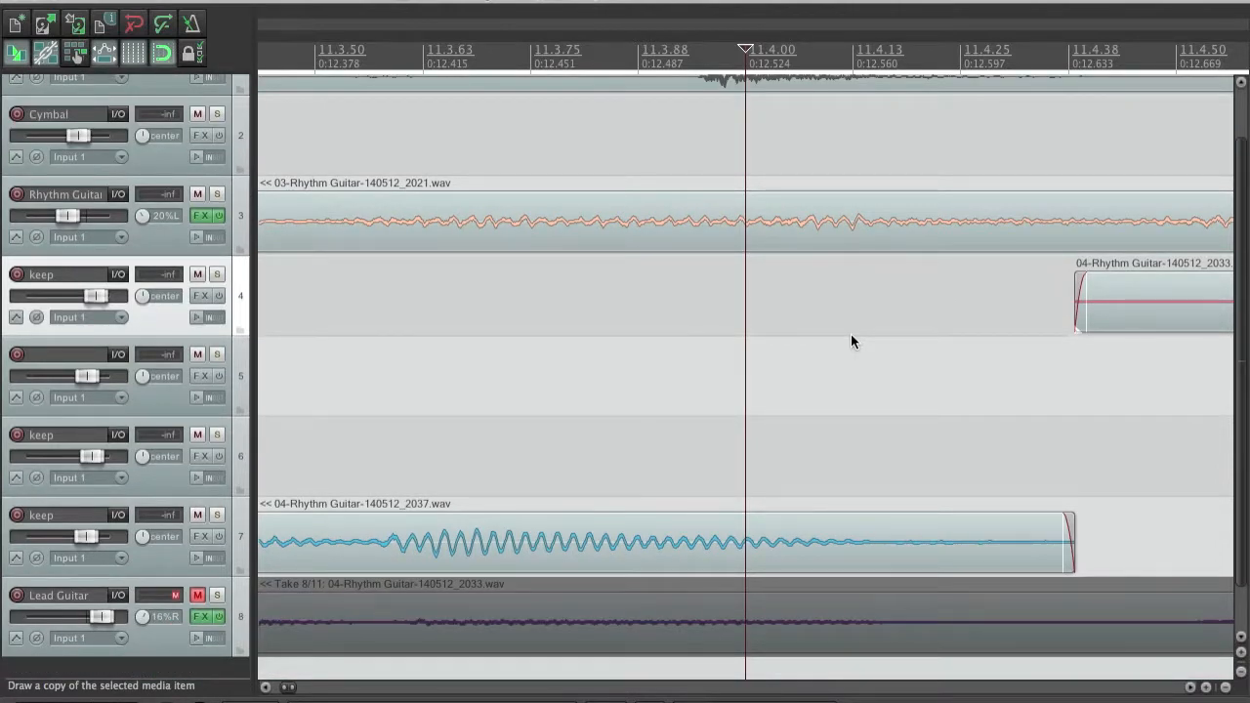
scroll(851, 337, "down", 5)
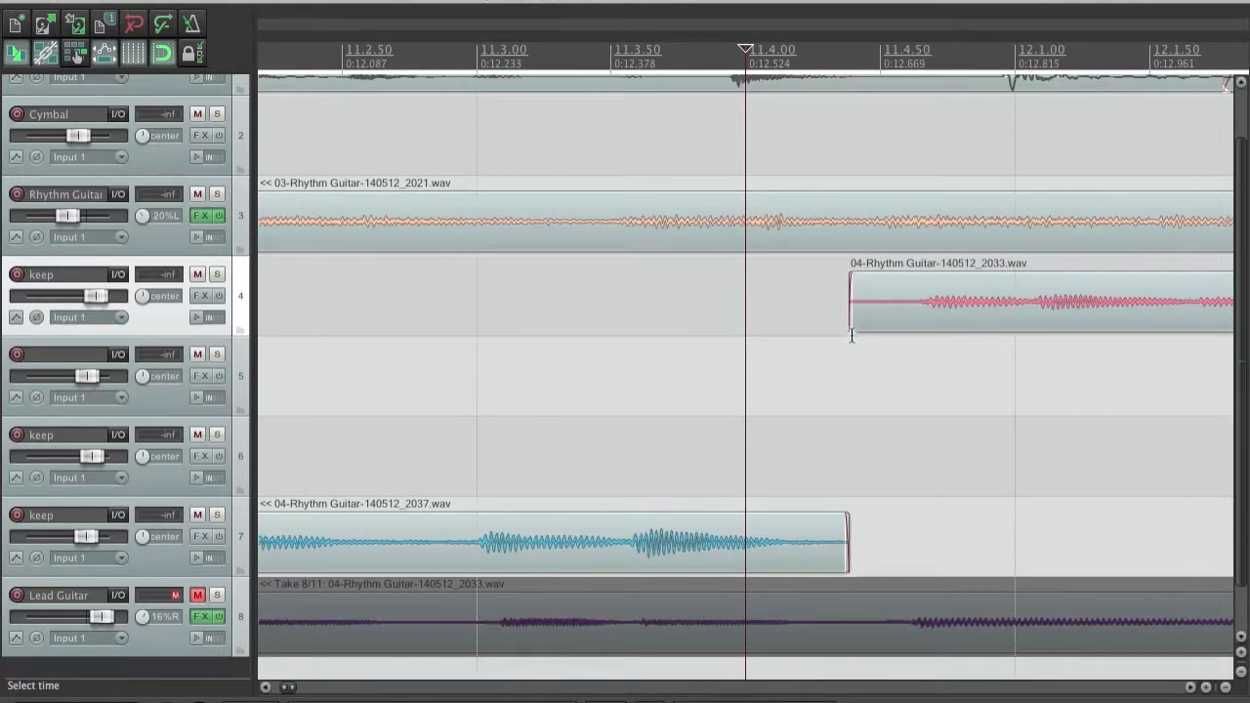
scroll(852, 335, "down", 6)
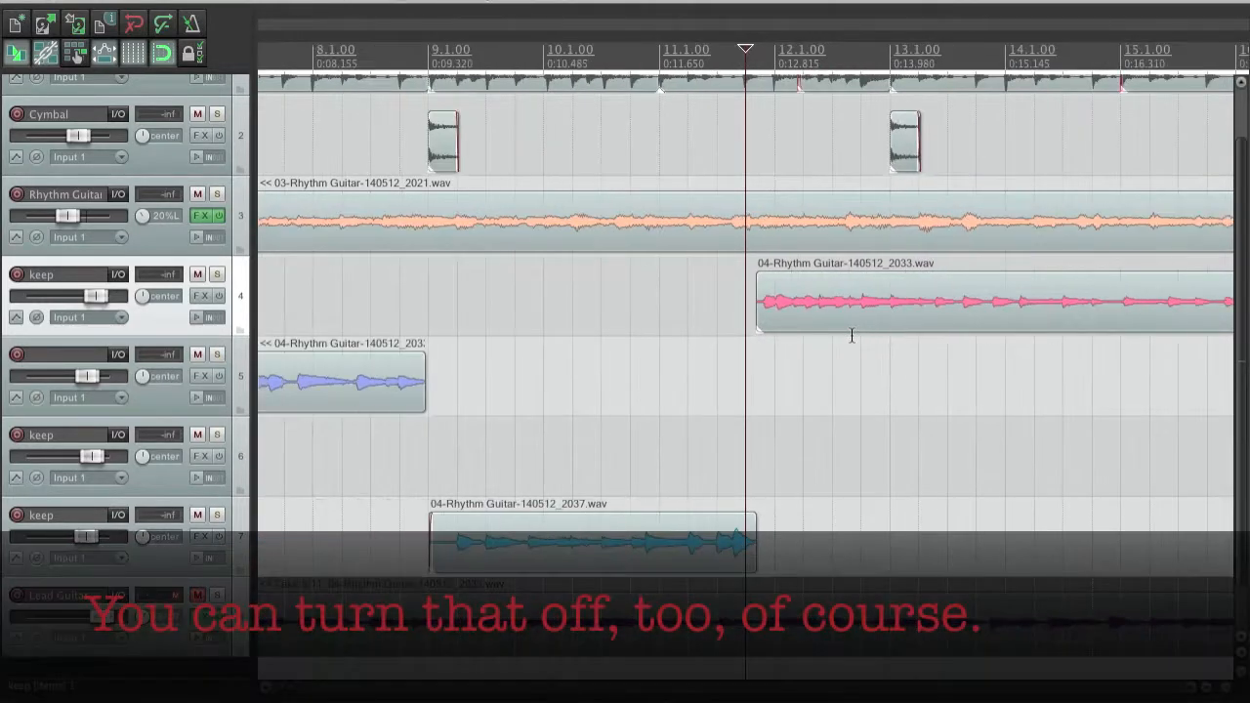
scroll(851, 336, "down", 2)
scroll(852, 336, "down", 2)
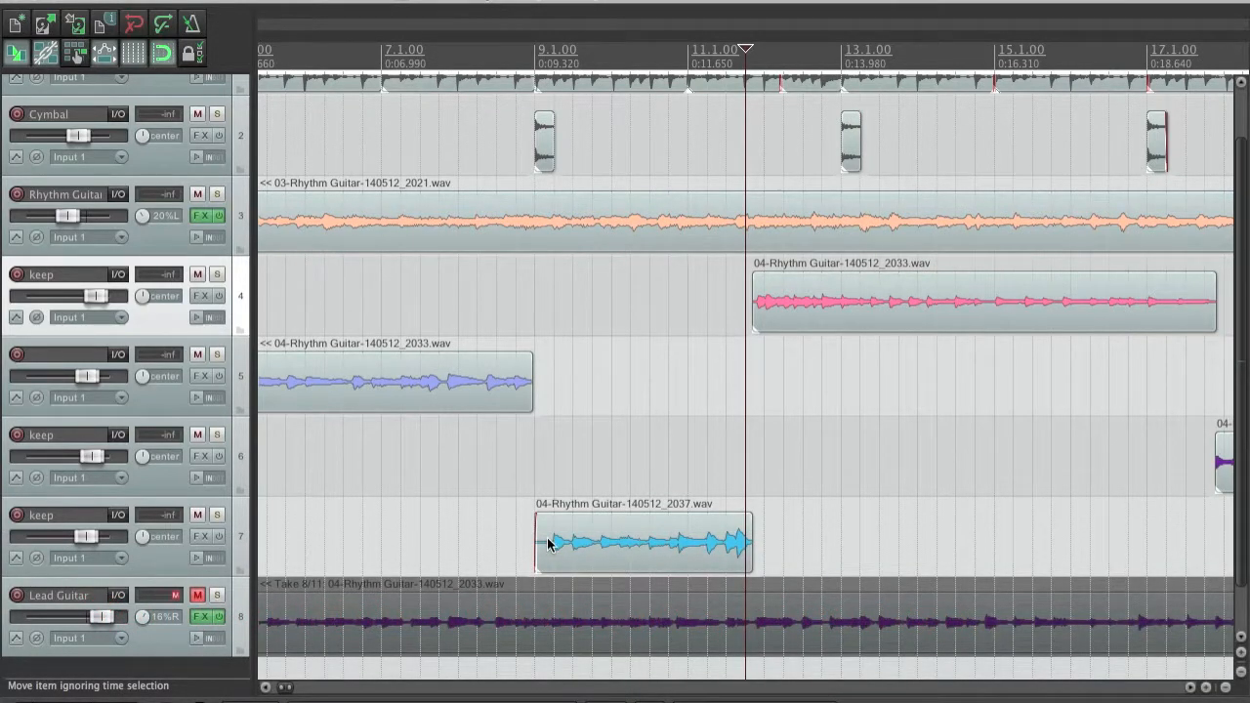
- Move the 2037 clip from track 7 to track 5 and extend its start slightly over the preceding clip's end for a crossfade
left_click_drag(565, 543, 564, 494)
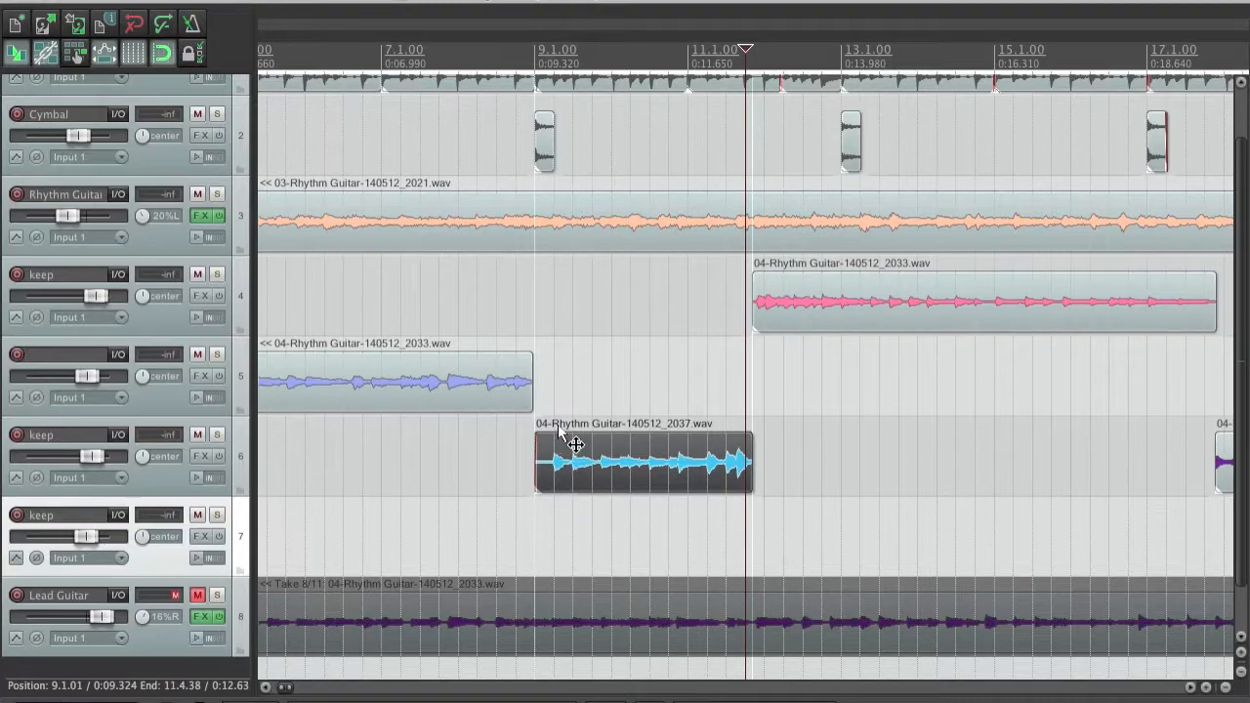
left_click_drag(559, 431, 553, 410)
left_click(536, 56)
scroll(530, 161, "down", 3)
scroll(531, 161, "up", 10)
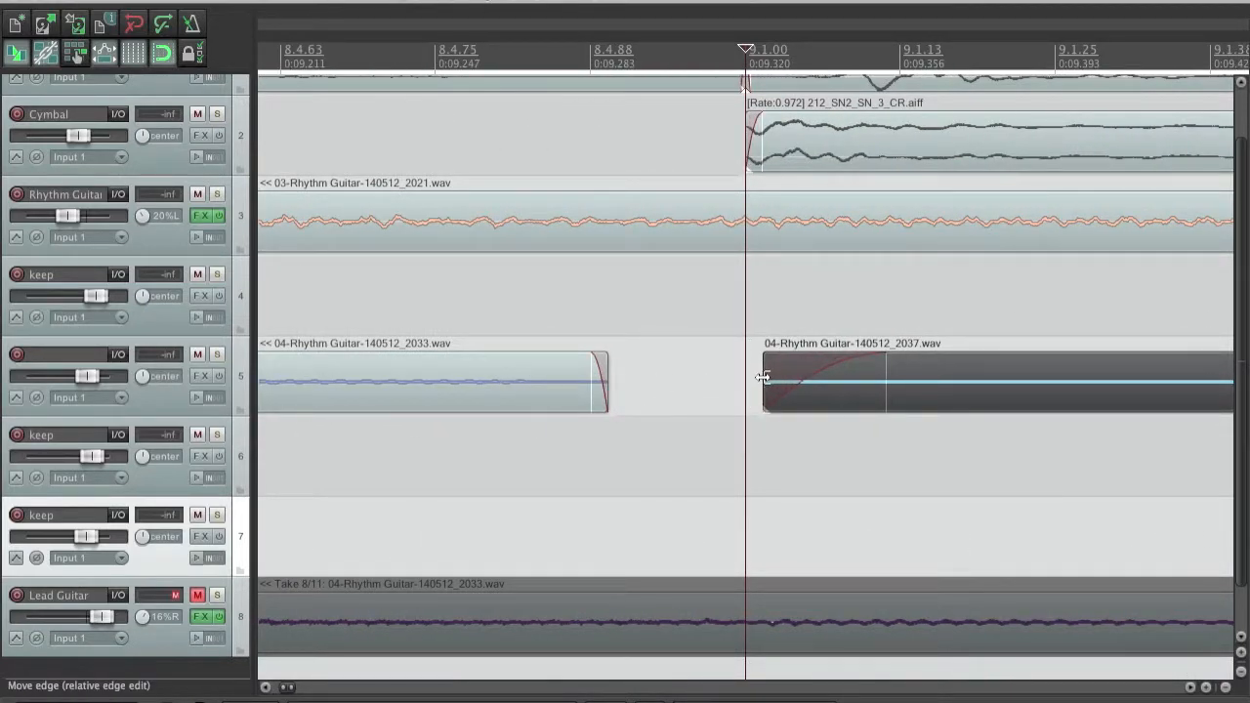
left_click_drag(762, 377, 582, 405)
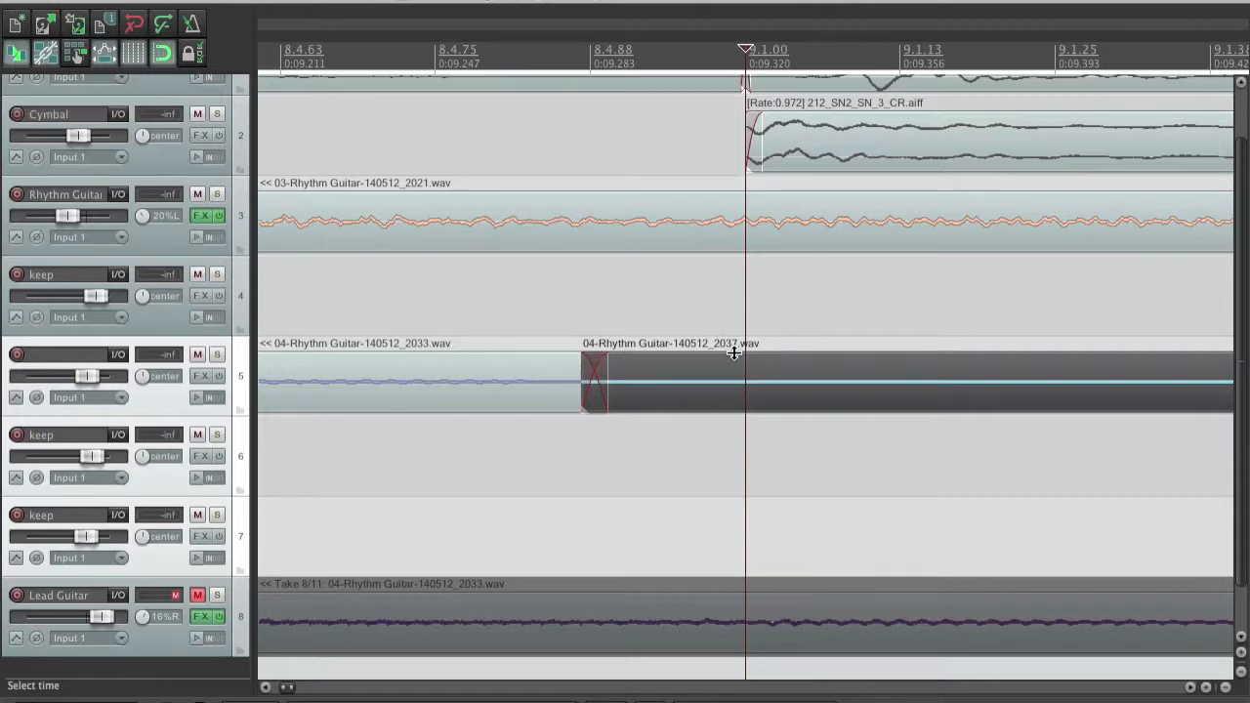
scroll(789, 432, "down", 1)
scroll(798, 437, "up", 2)
scroll(798, 438, "down", 10)
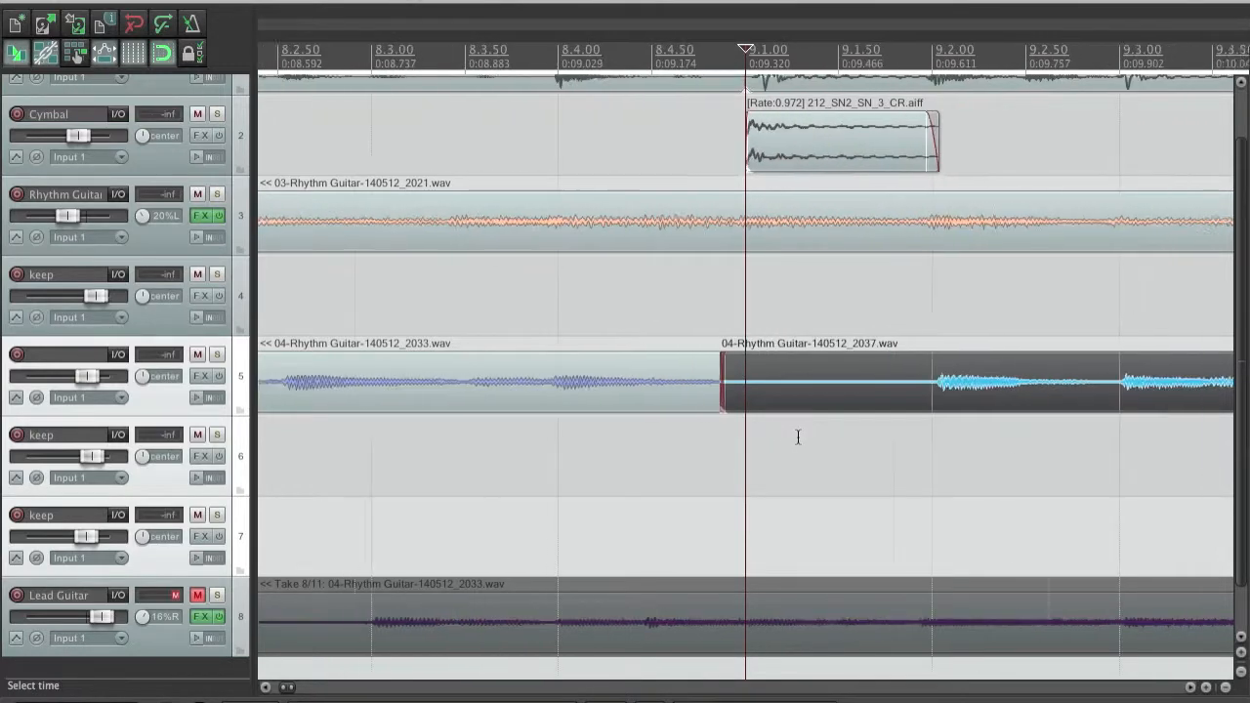
- Shift the crossfade between the 2033 and 2037 clips on track 5 slightly earlier, ahead of 9.1.00
scroll(797, 437, "up", 5)
scroll(798, 437, "up", 3)
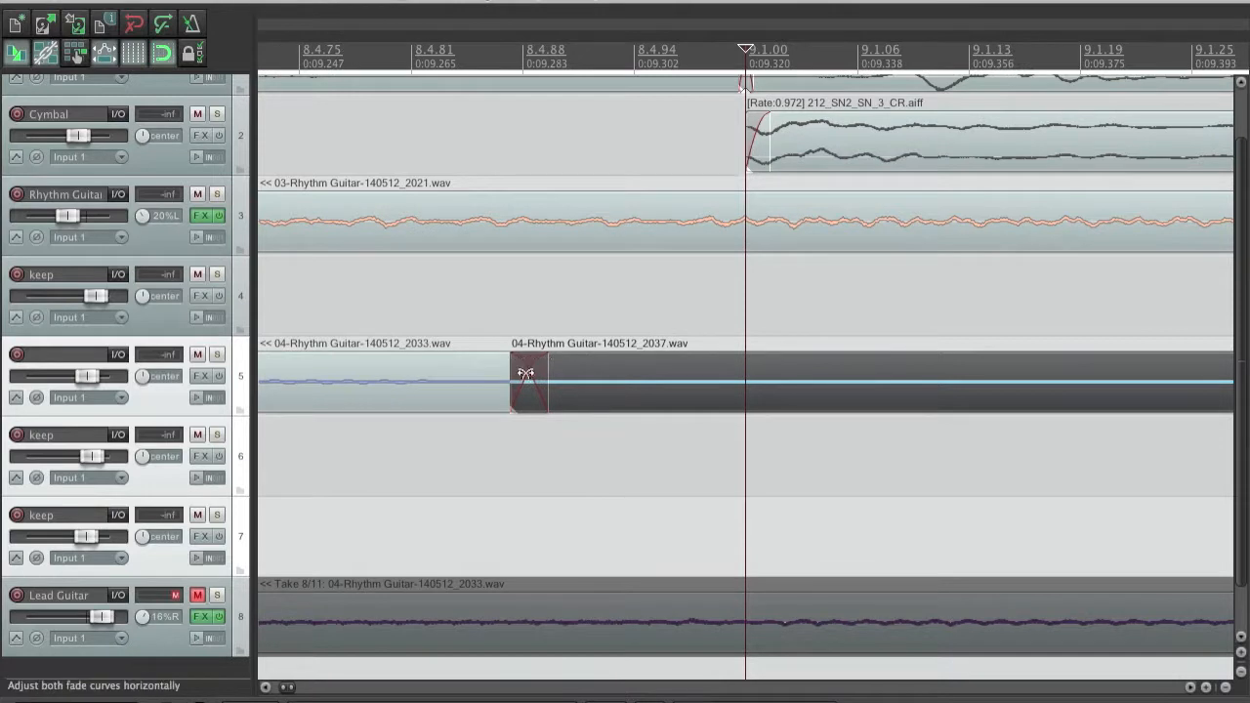
mouse_move(529, 376)
left_mouse_down()
mouse_move(611, 388)
mouse_move(516, 397)
left_mouse_up()
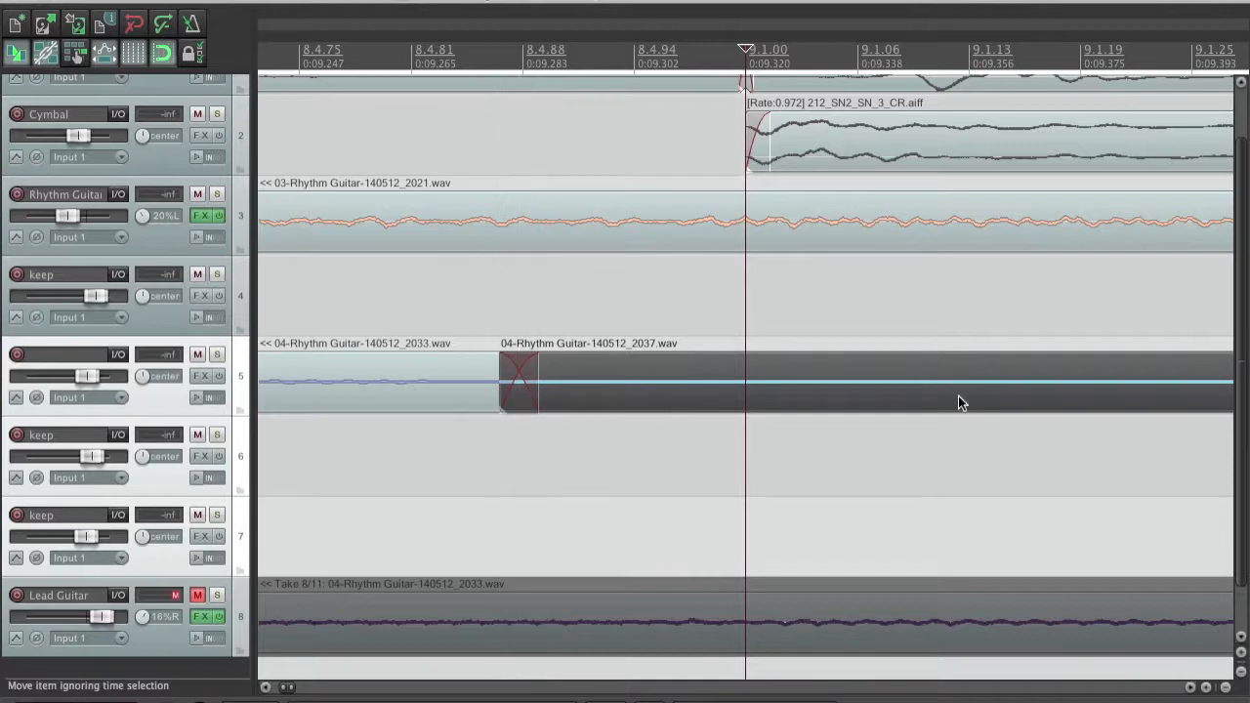
scroll(891, 385, "down", 2)
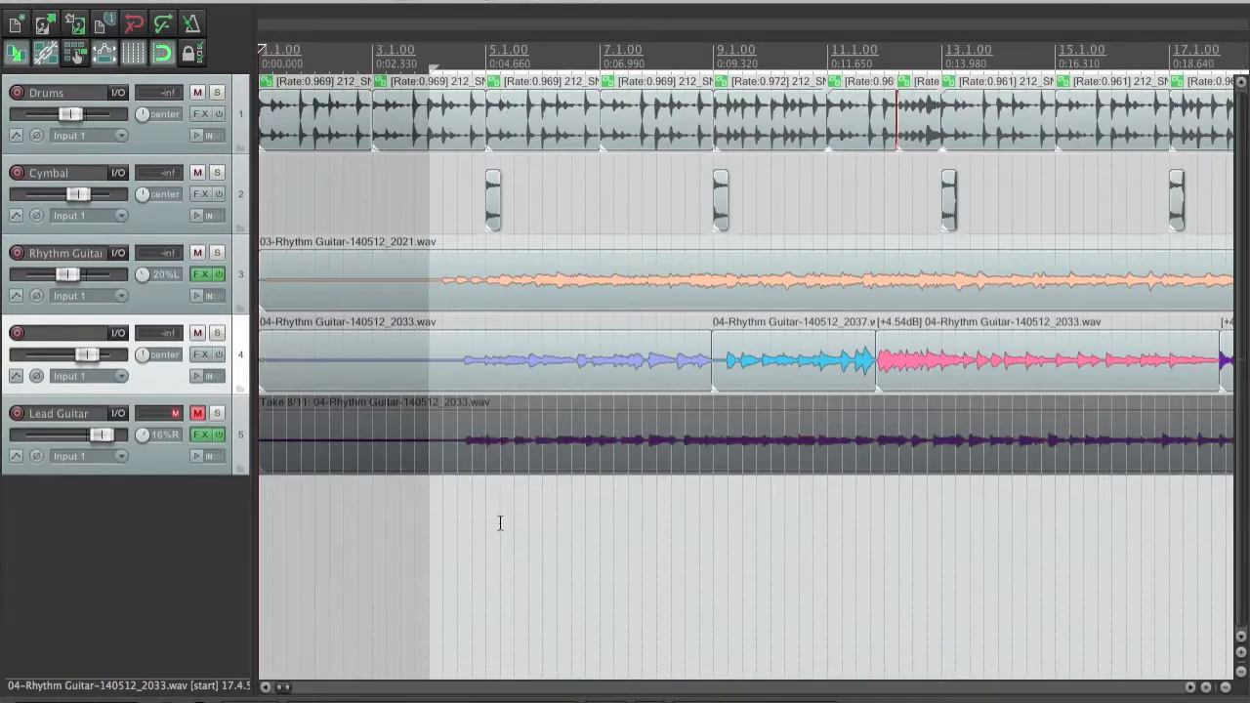
- Inspect the assembled comp on track 4 and its crossfade between the 2033 and 2037 clips just before 9.1.00
left_click(499, 523)
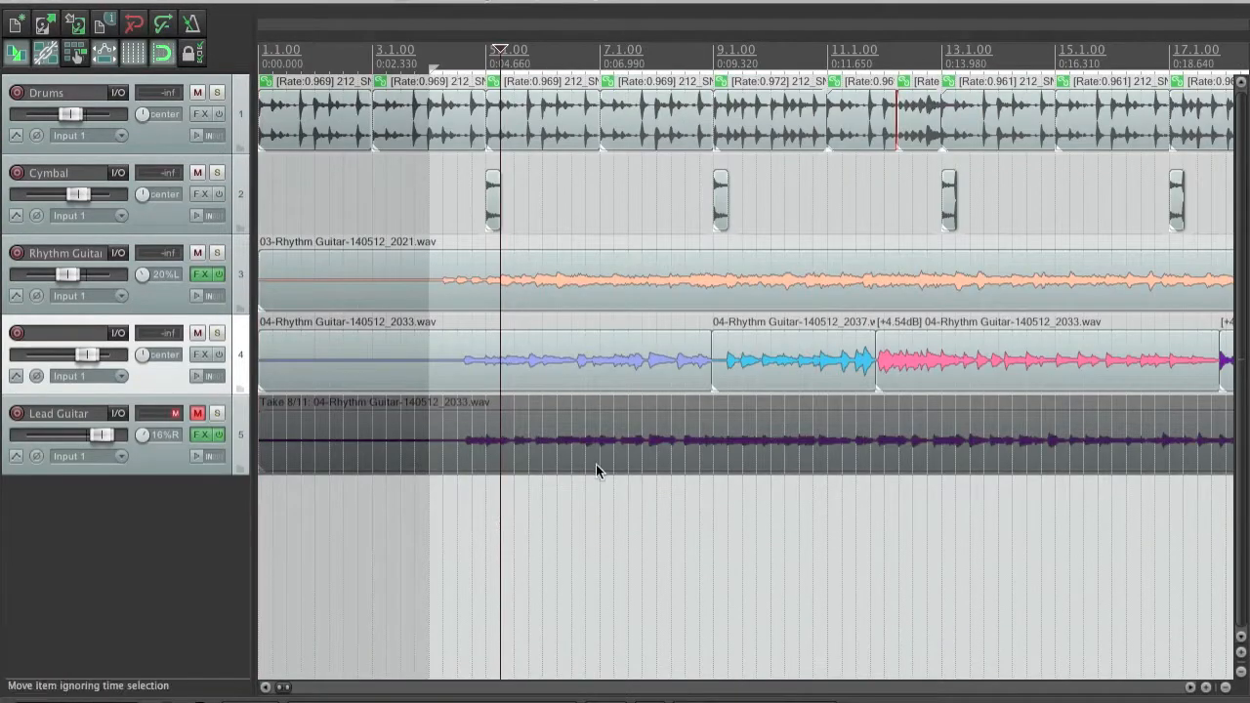
scroll(646, 529, "down", 4)
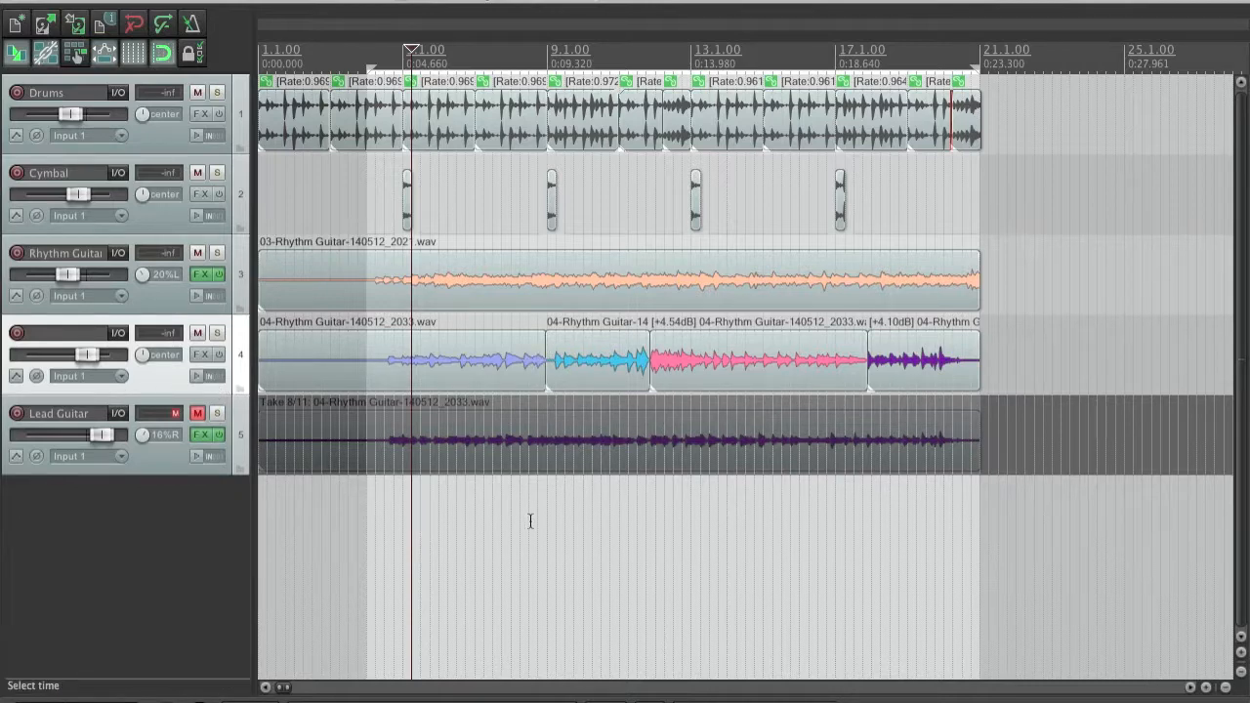
left_click(543, 60)
scroll(532, 146, "down", 2)
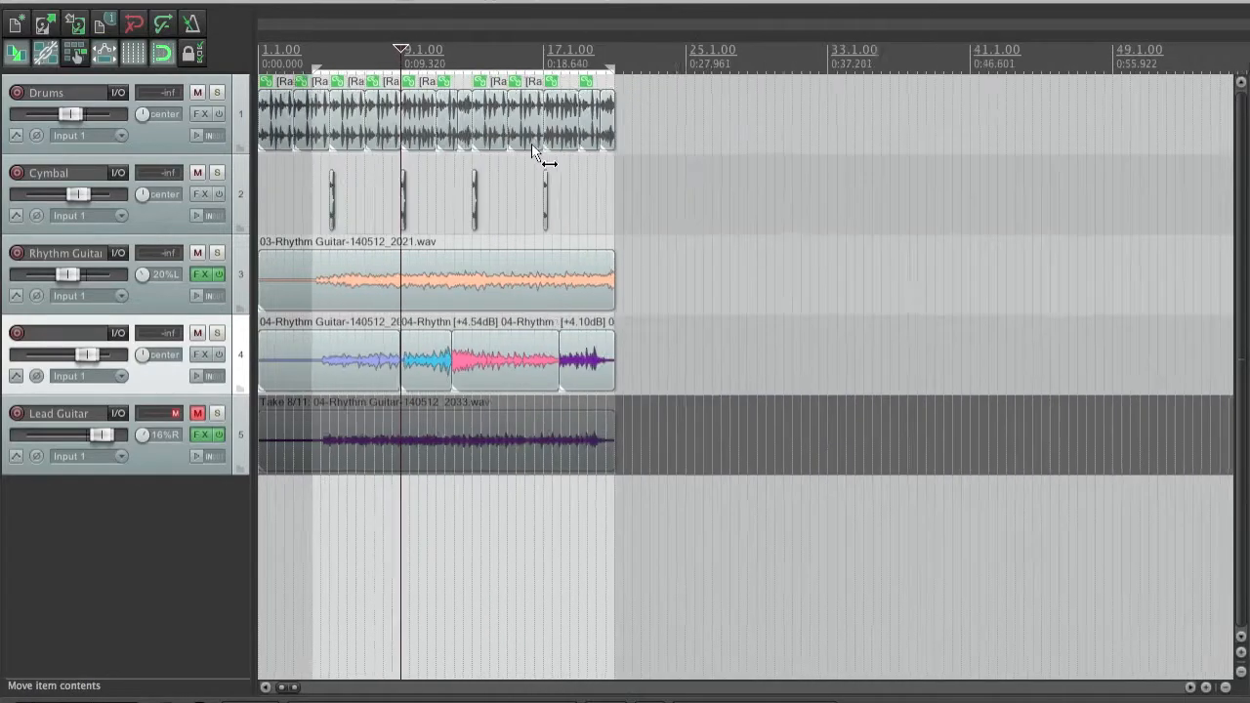
scroll(533, 146, "up", 10)
scroll(531, 143, "up", 6)
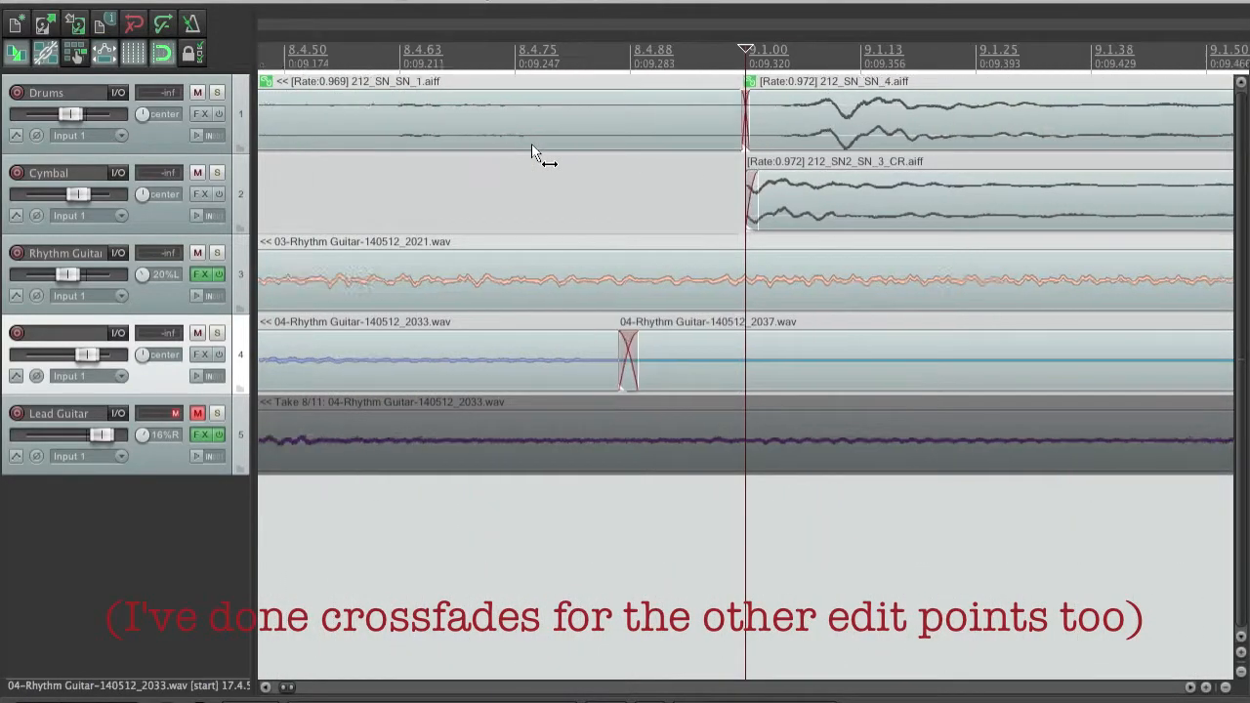
scroll(531, 143, "down", 10)
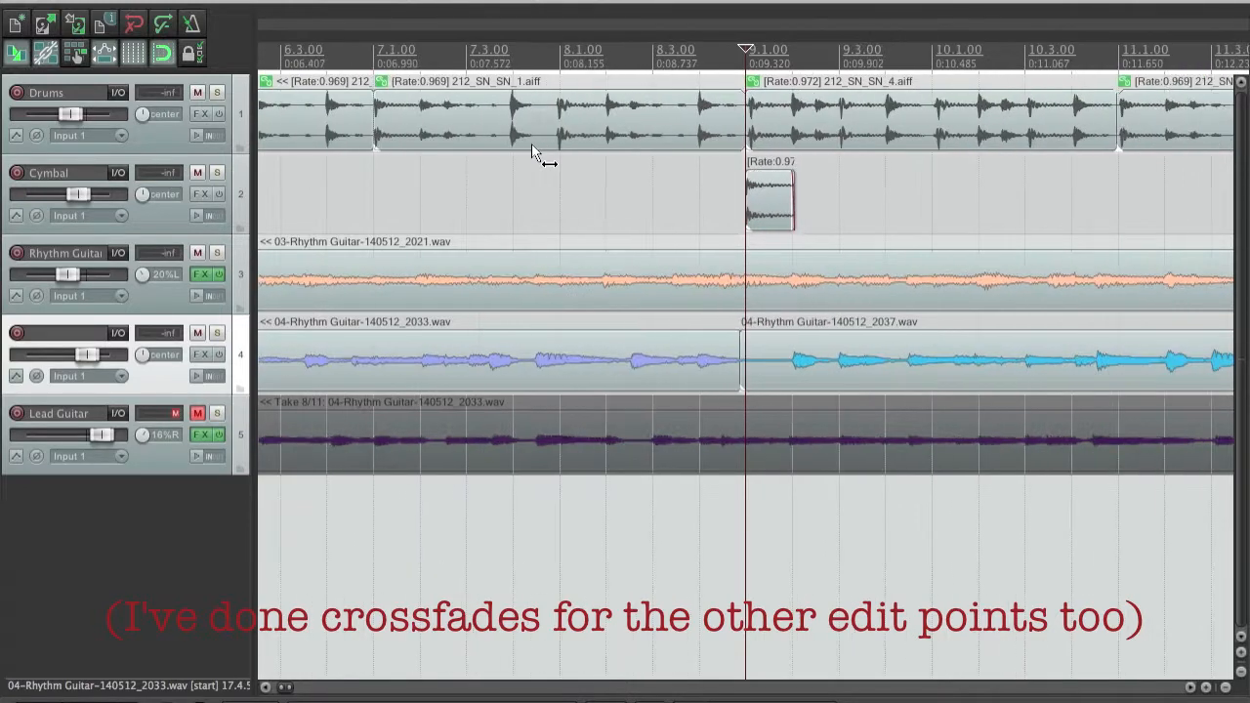
scroll(531, 144, "up", 1)
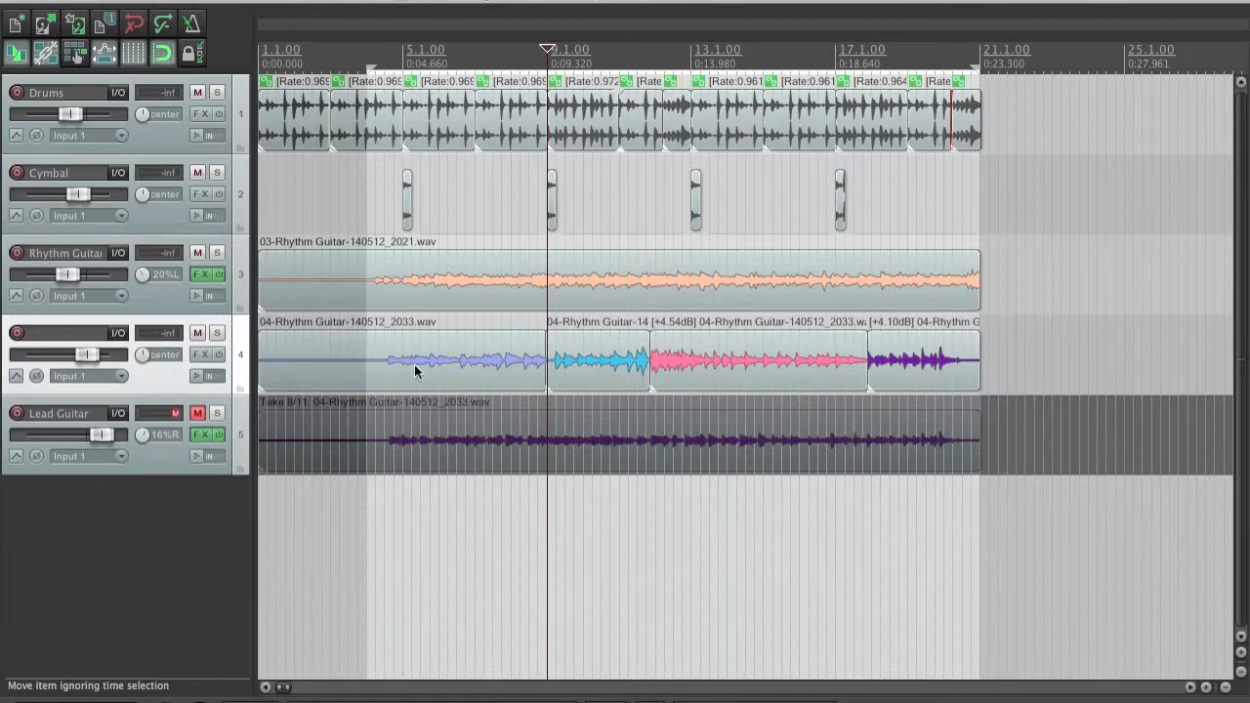
- Play the project from the beginning to listen to the comped lead guitar on track 4 with the other tracks
key("Home")
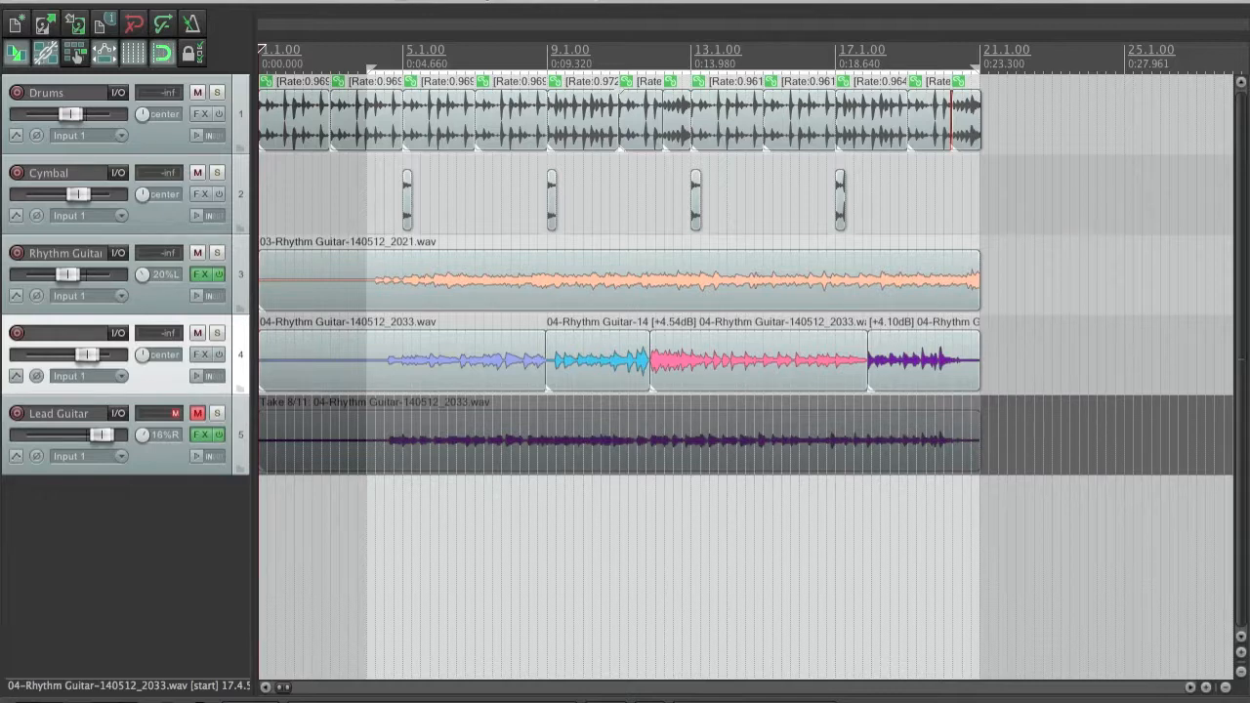
key("space")
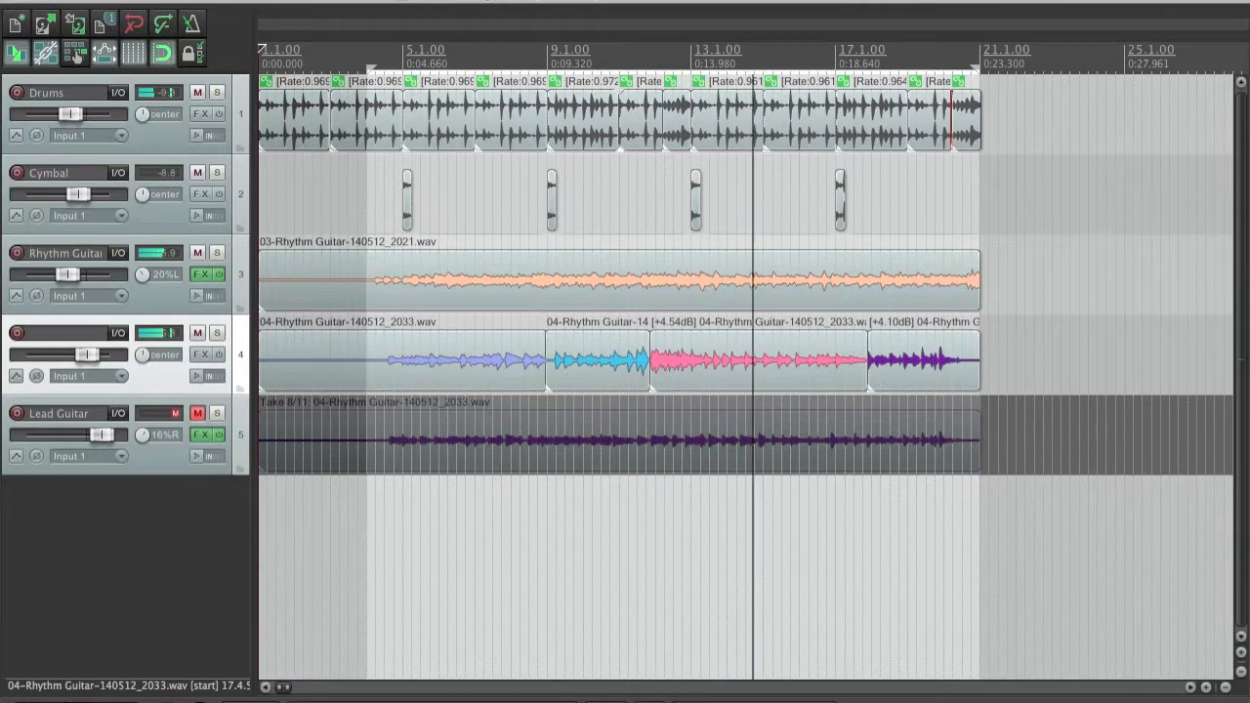
key("ctrl+Right")
key("ctrl+Left")
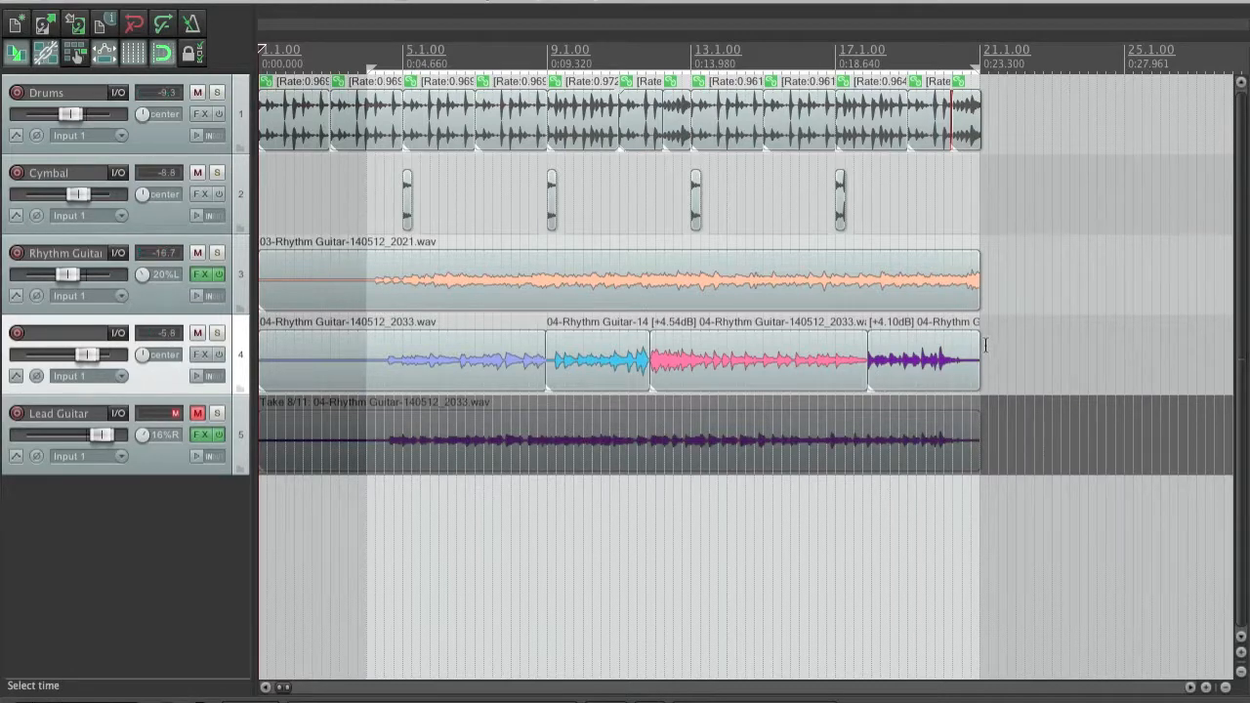
- Glue all four clips on the unnamed comp track 4 into a single item and check the result
left_click_drag(985, 344, 267, 384)
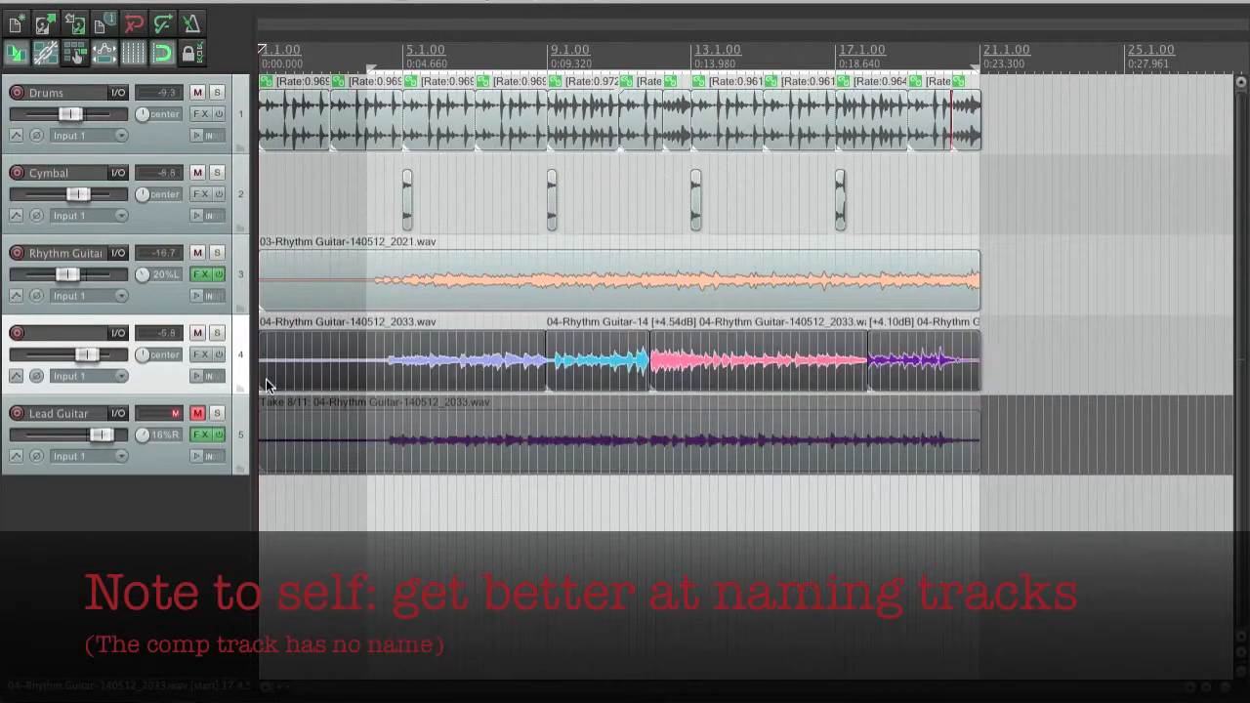
right_click(478, 363)
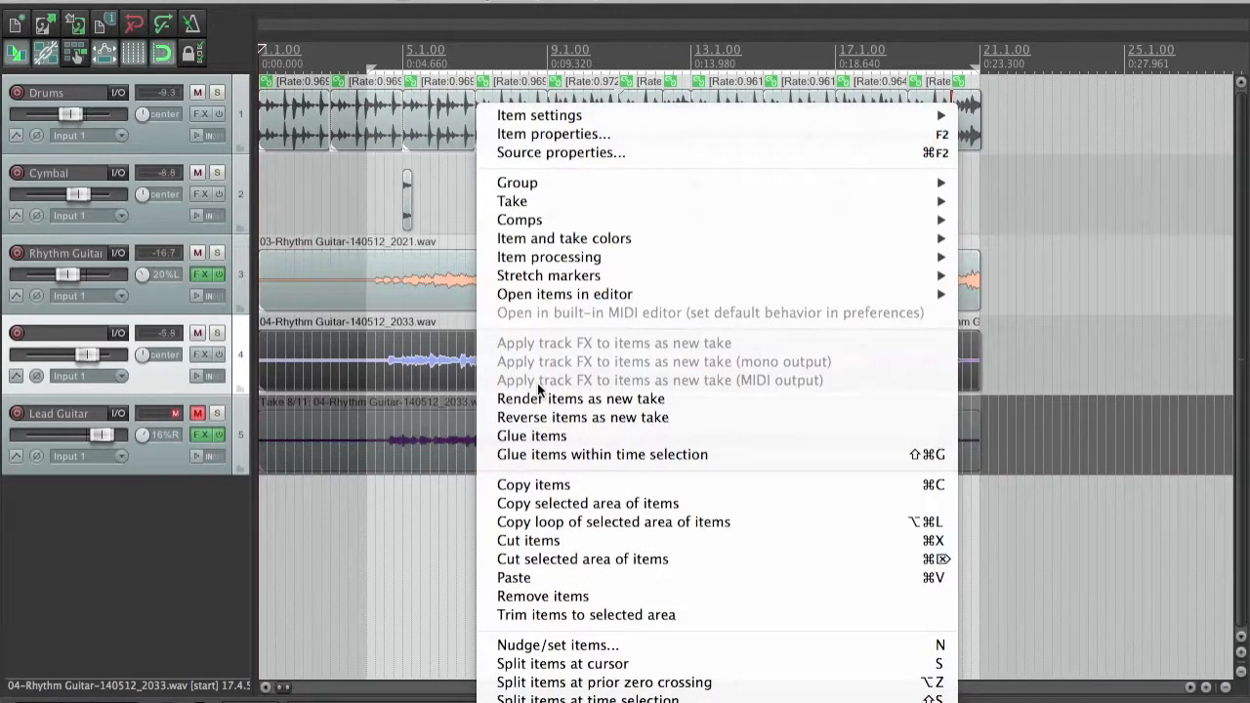
left_click(553, 442)
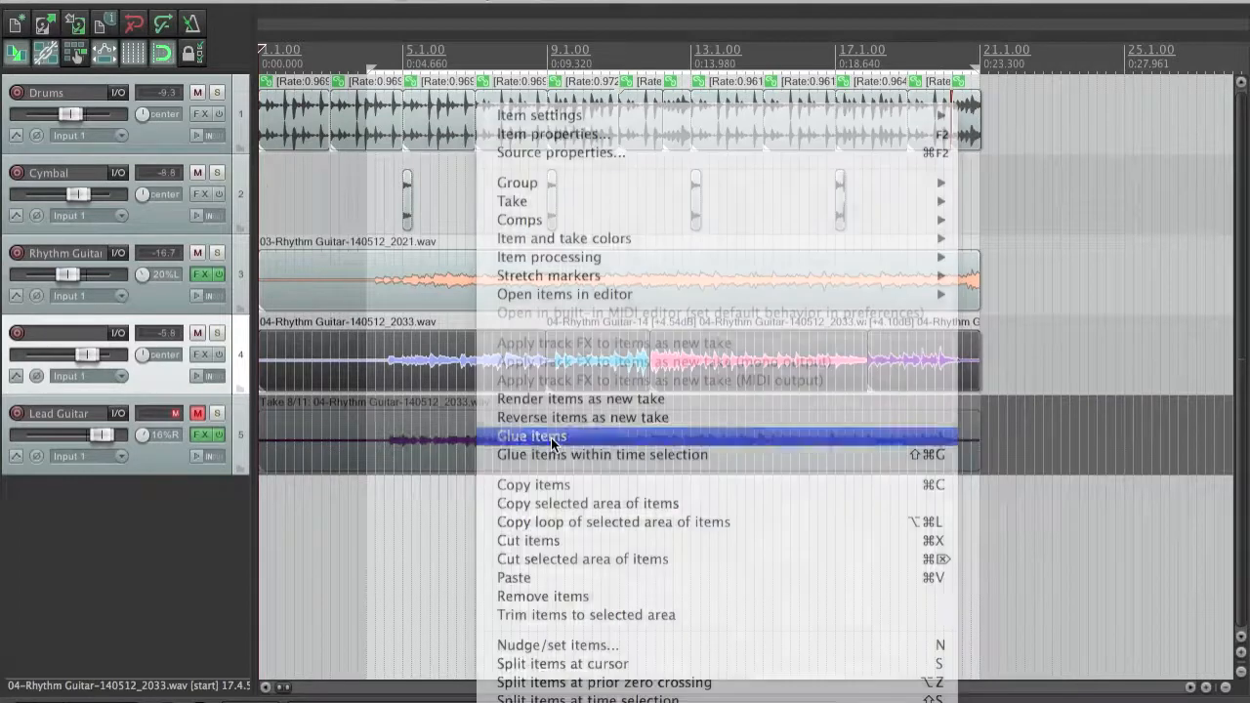
left_click(1088, 295)
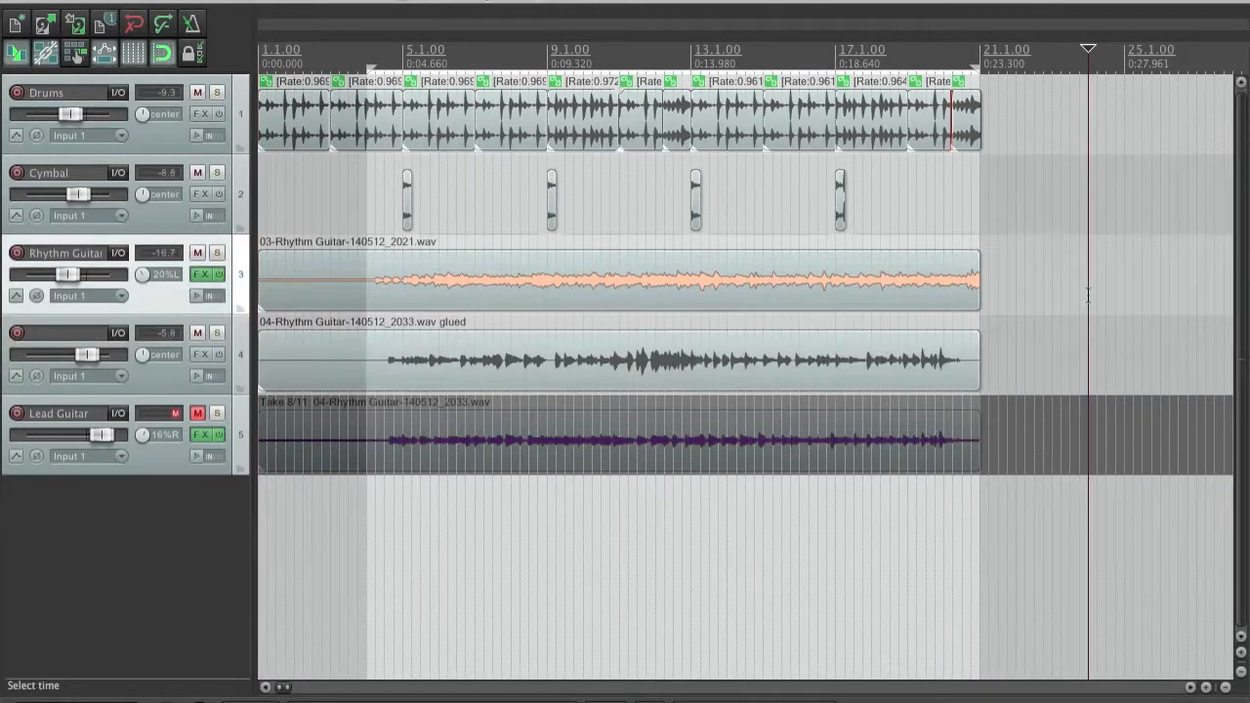
left_click(449, 357)
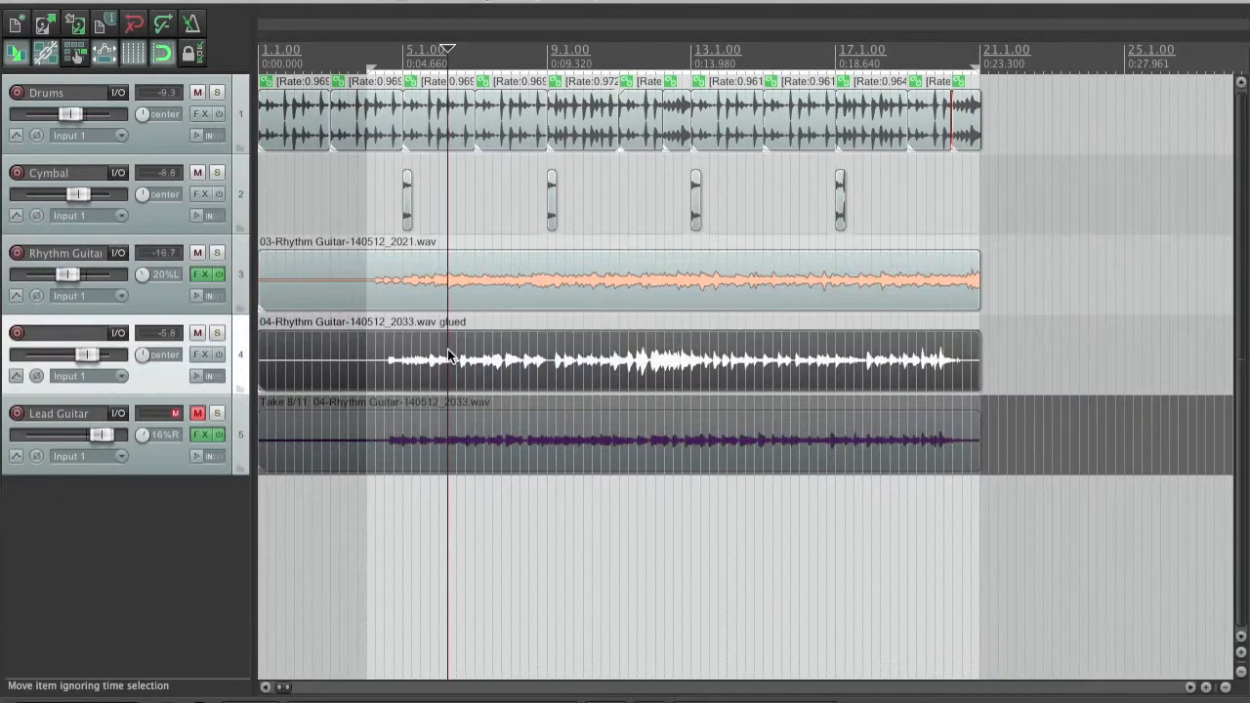
left_click(1033, 360)
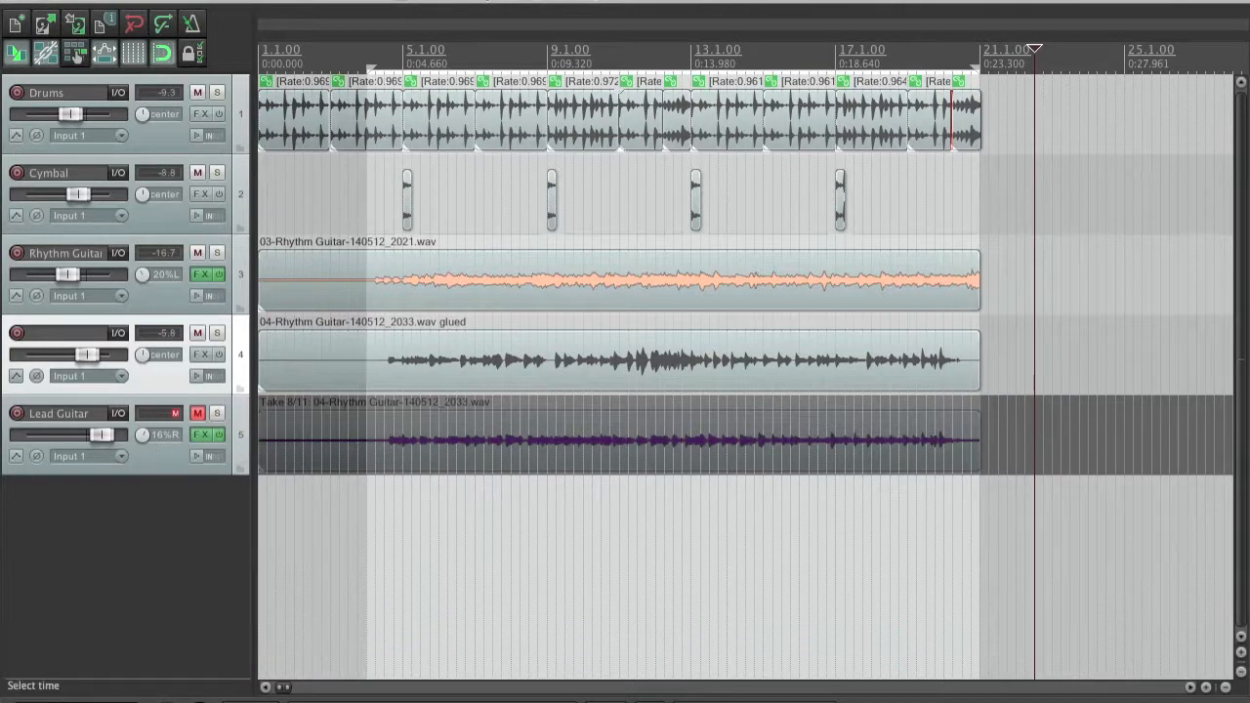
mouse_move(762, 696)
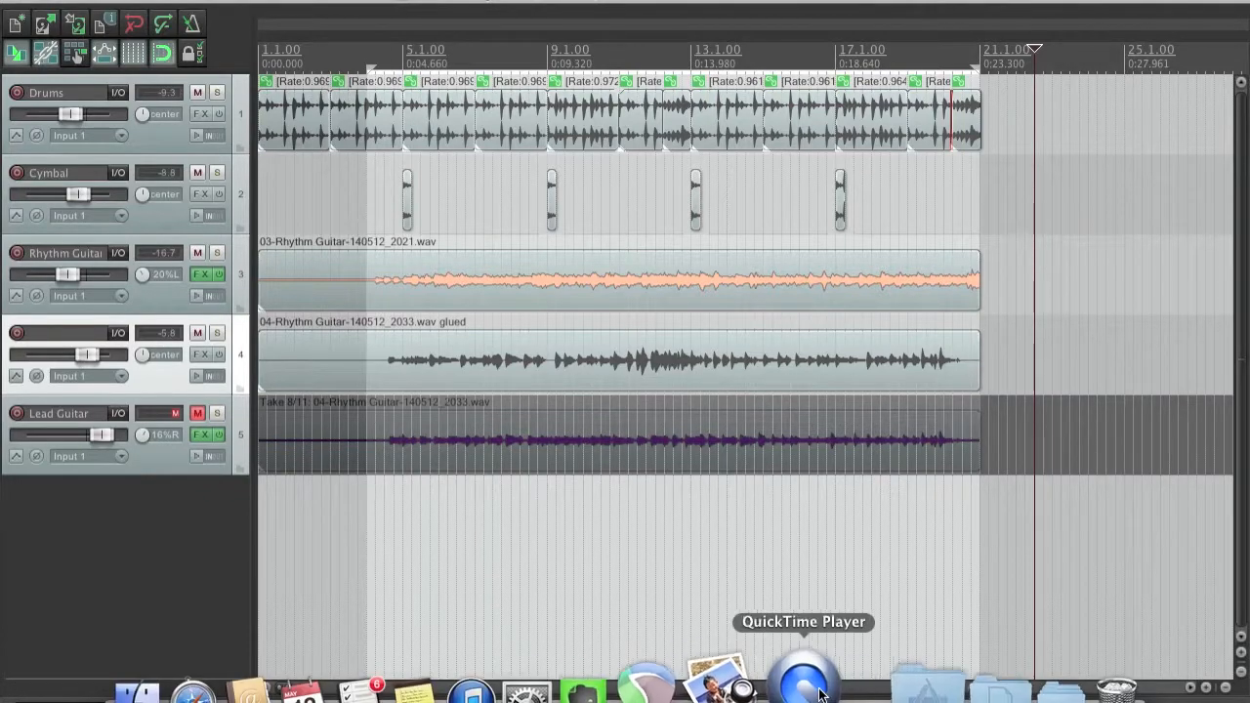